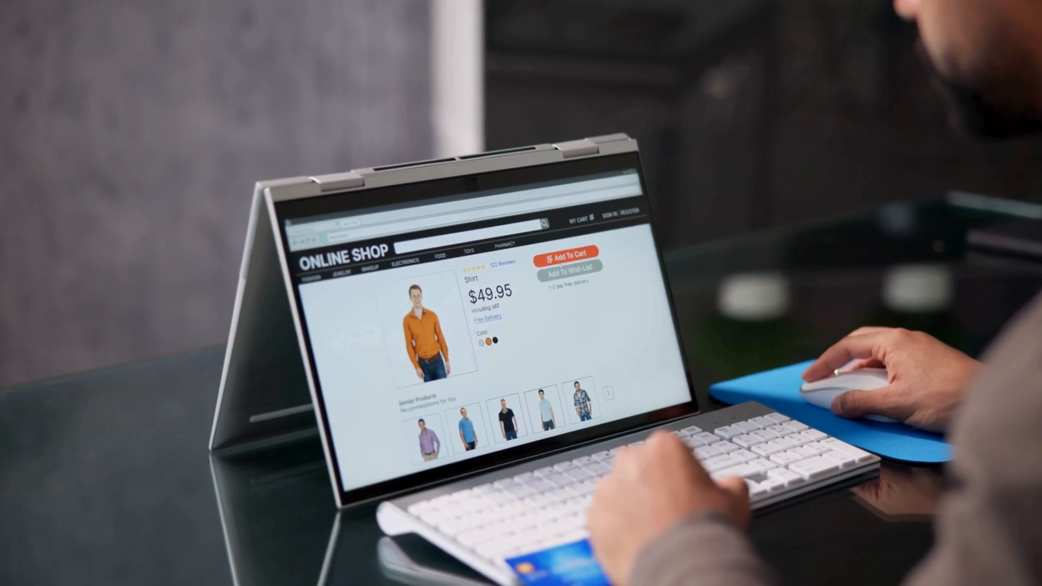
click(554, 252)
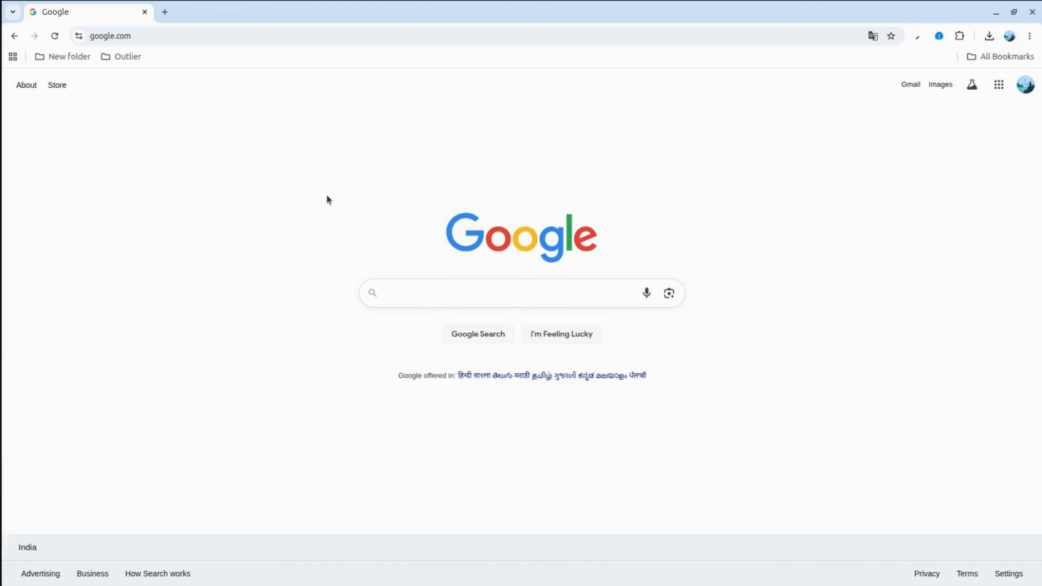
Open the listingroom.ai website.
click(241, 36)
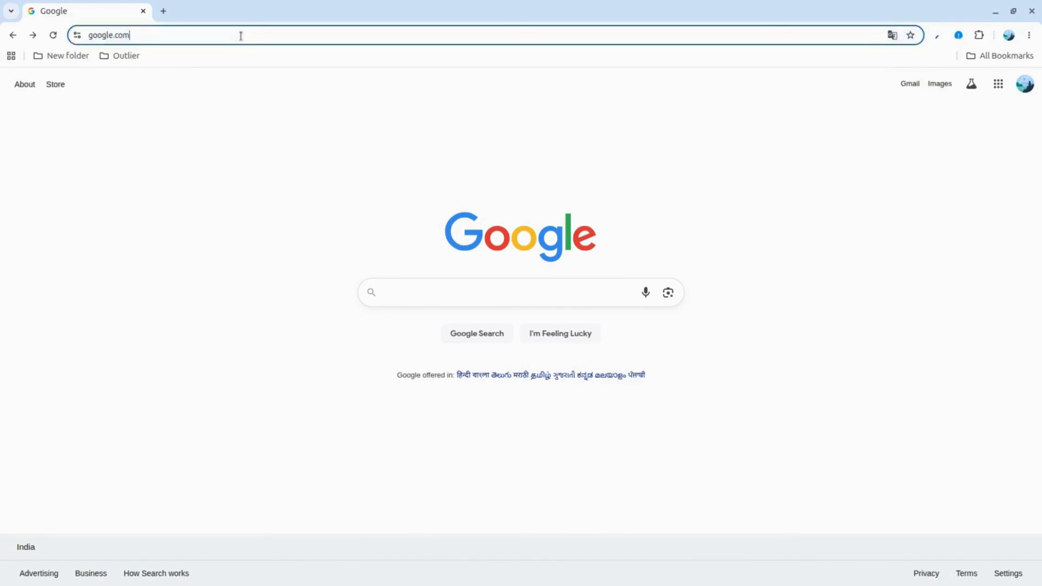
text(listingroom.ai)
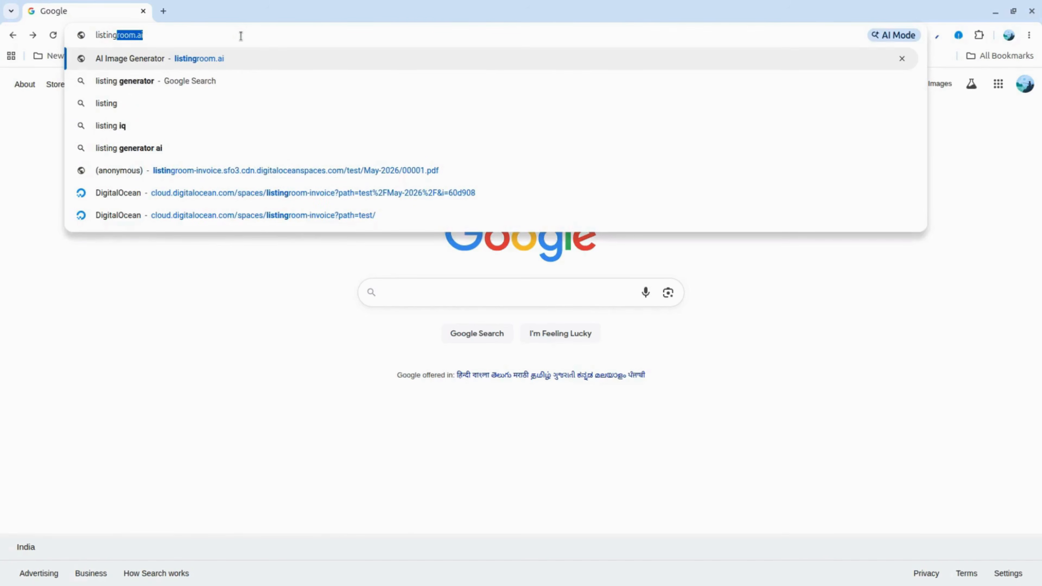
key(Return)
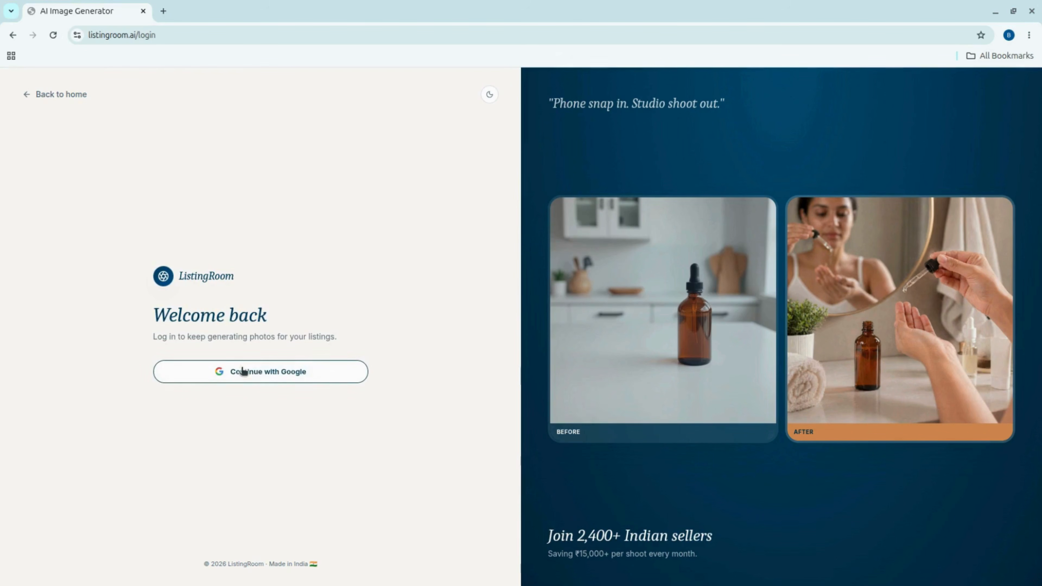
Log in to ListingRoom with the listed Google account.
click(314, 371)
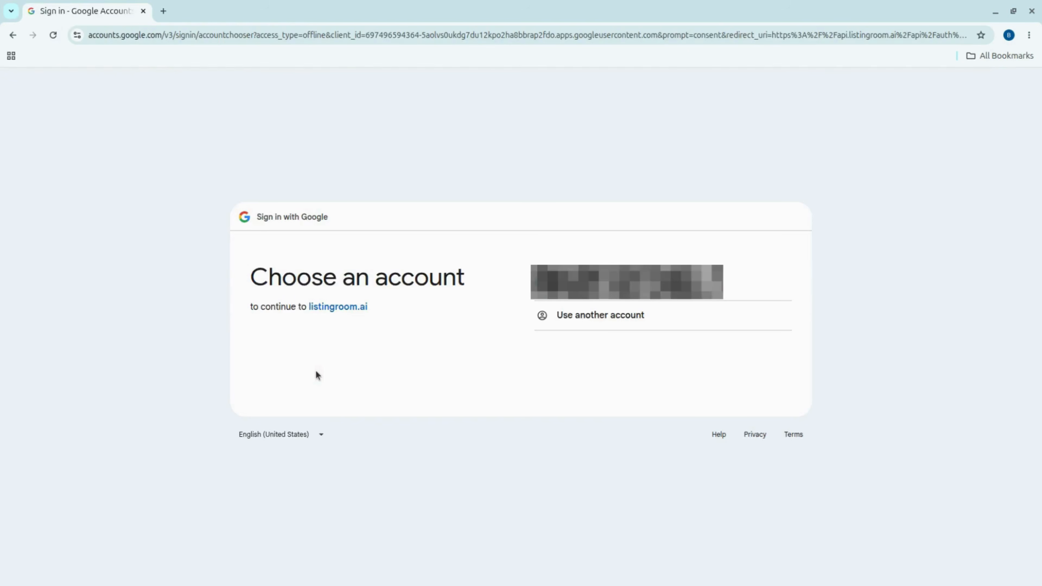
click(626, 282)
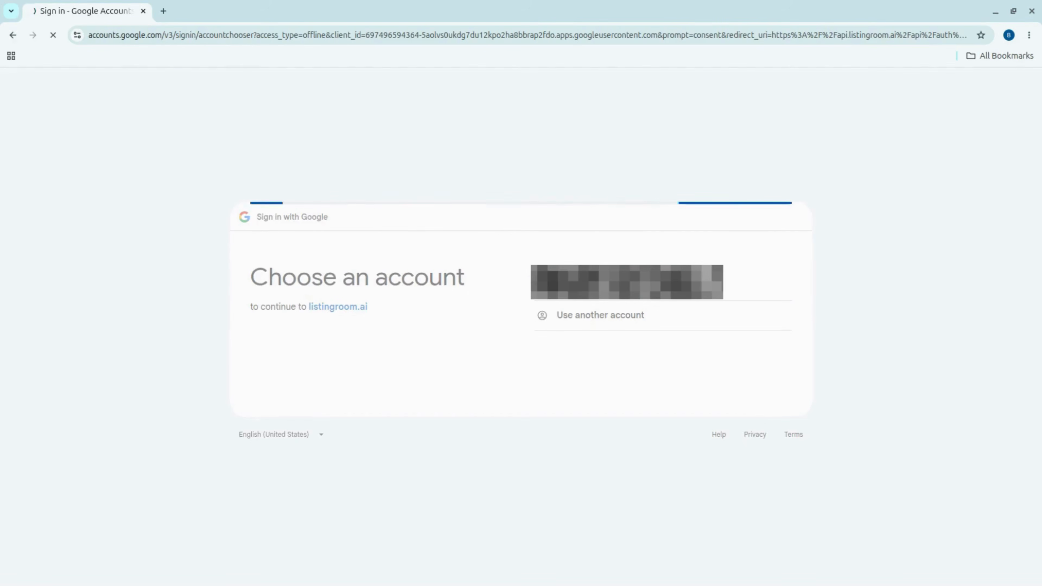
click(714, 387)
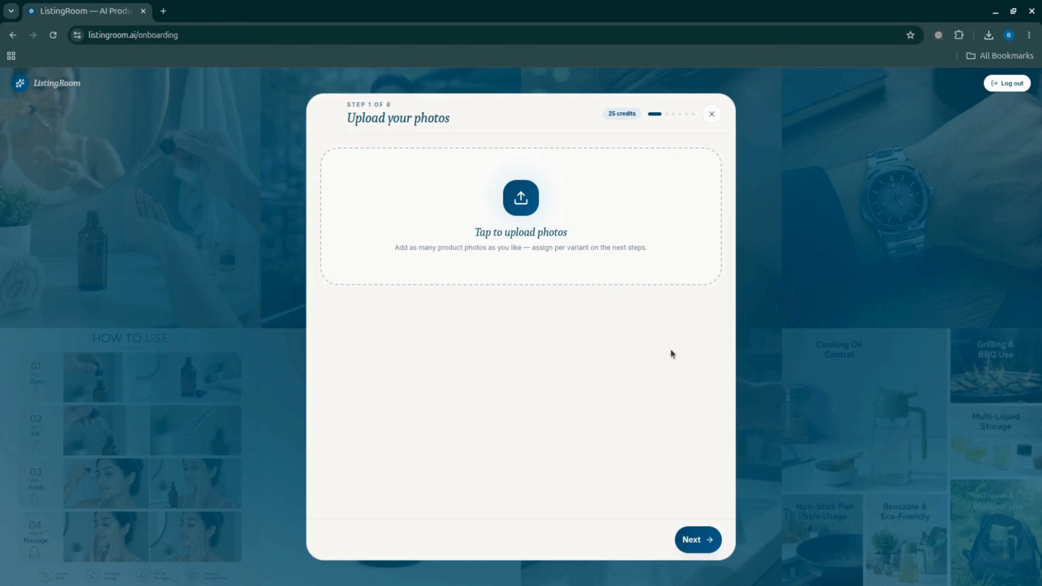
Upload the two glass tumbler photos for the new shoot and continue to the product category.
click(602, 282)
ctrl+click(442, 184)
click(773, 86)
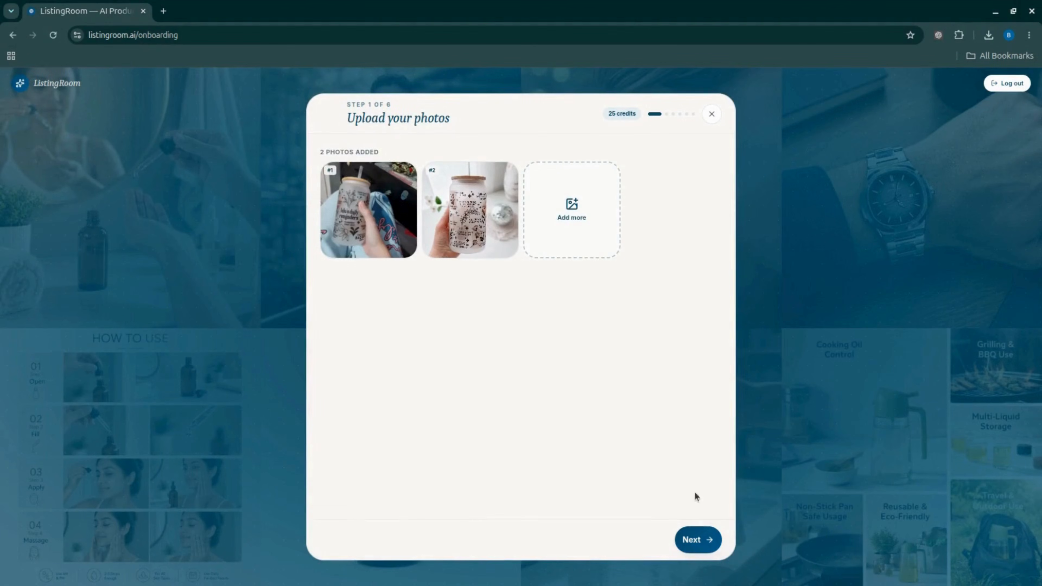
click(698, 540)
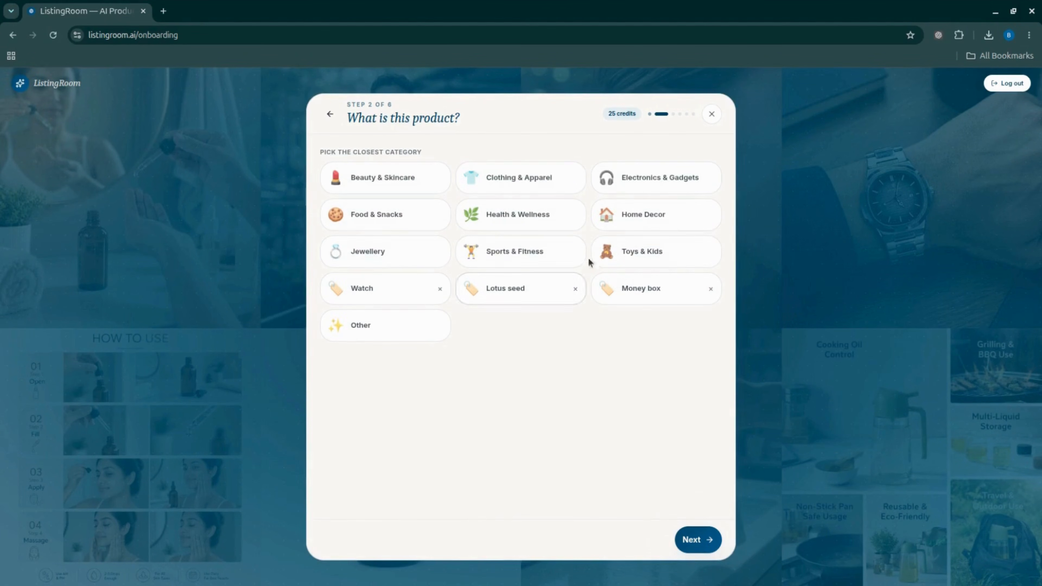
Choose Home Decor as the product category and Main Image as the image style.
click(635, 219)
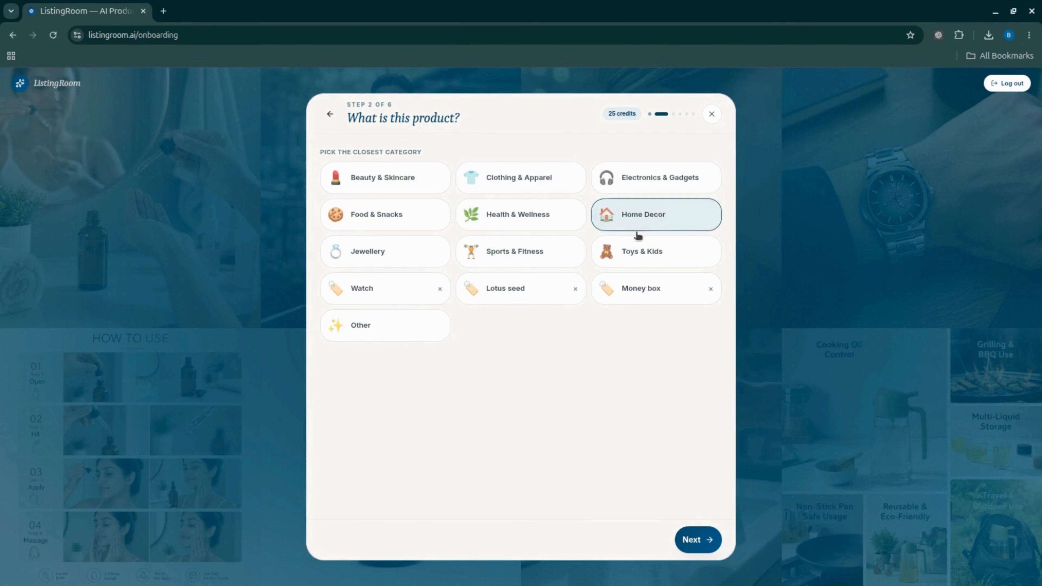
click(697, 540)
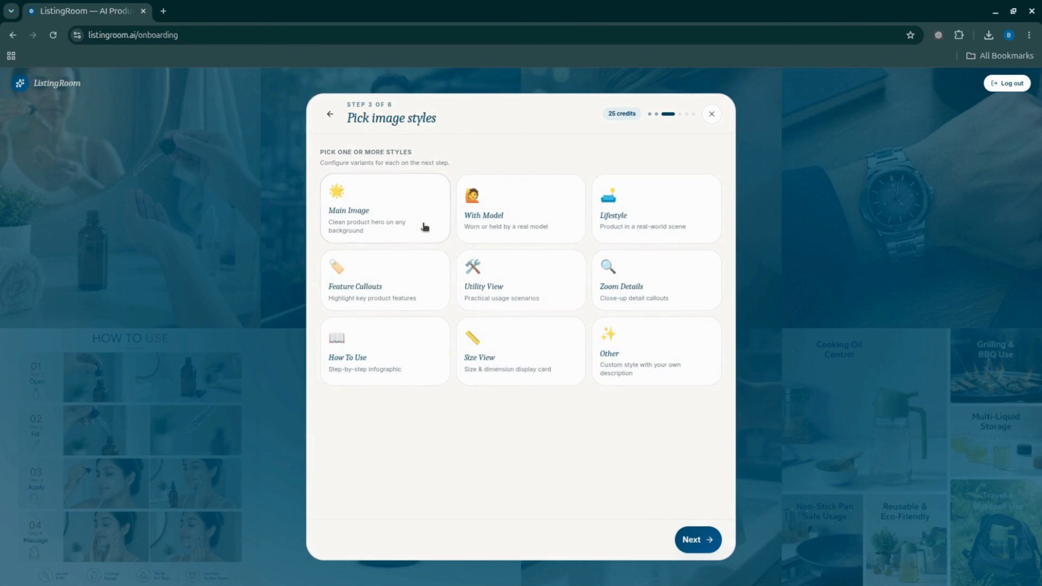
click(402, 210)
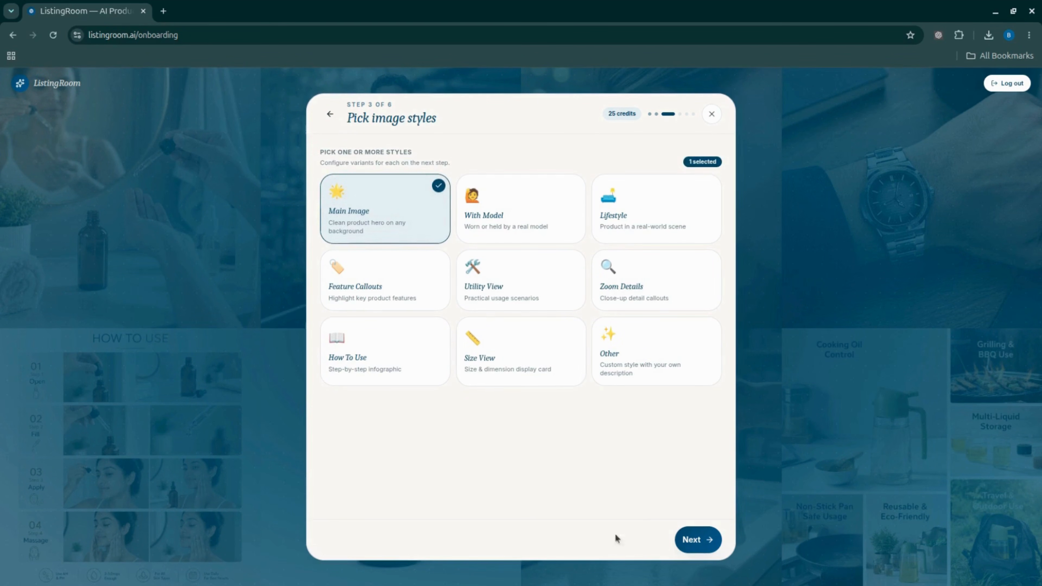
click(689, 541)
Paste the copied "Custom name Daily reminders Glass tumbler" listing text as the product details and continue without a brand logo.
click(435, 296)
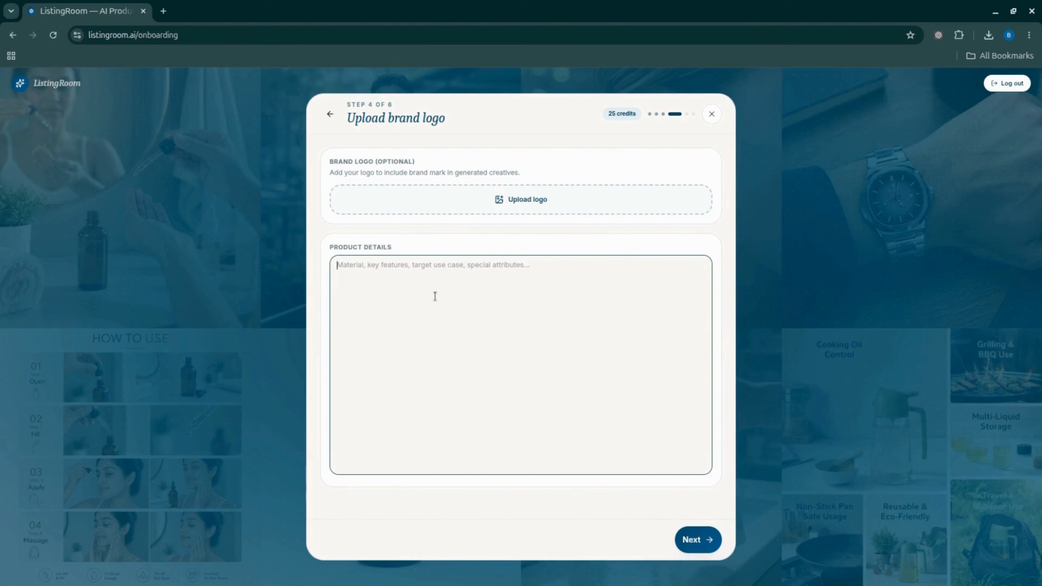
key(ctrl+v)
scroll(583, 371, up, 10)
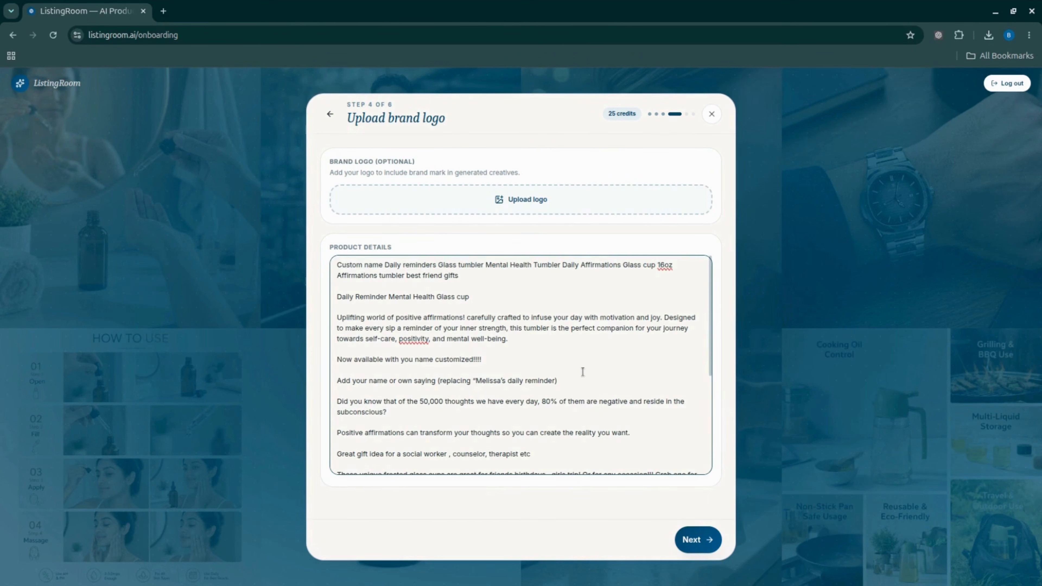
click(692, 541)
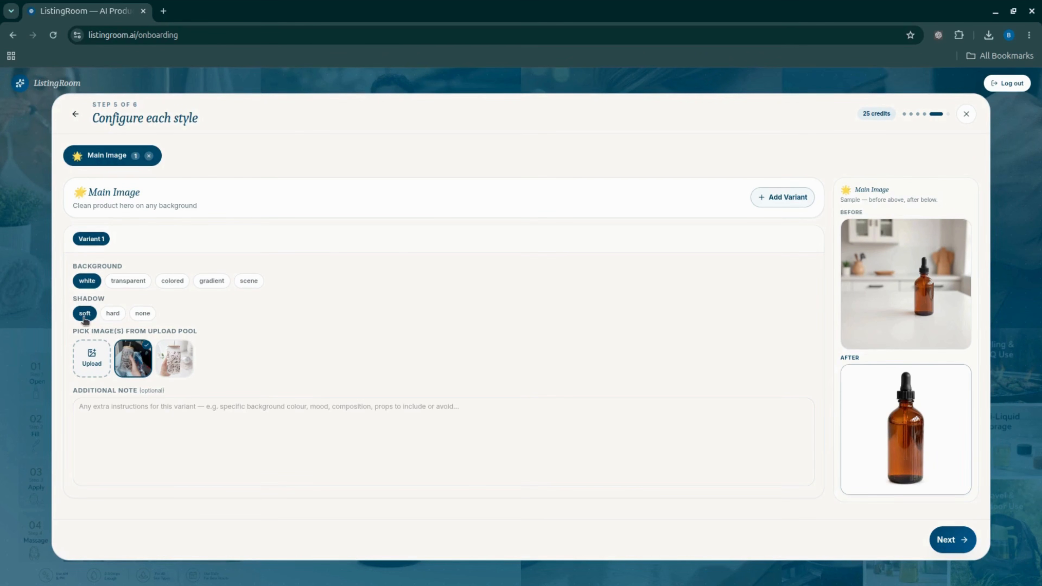
Add the second tumbler photo to Main Image Variant 1, leave the additional note empty and continue to the review.
mouse_move(184, 369)
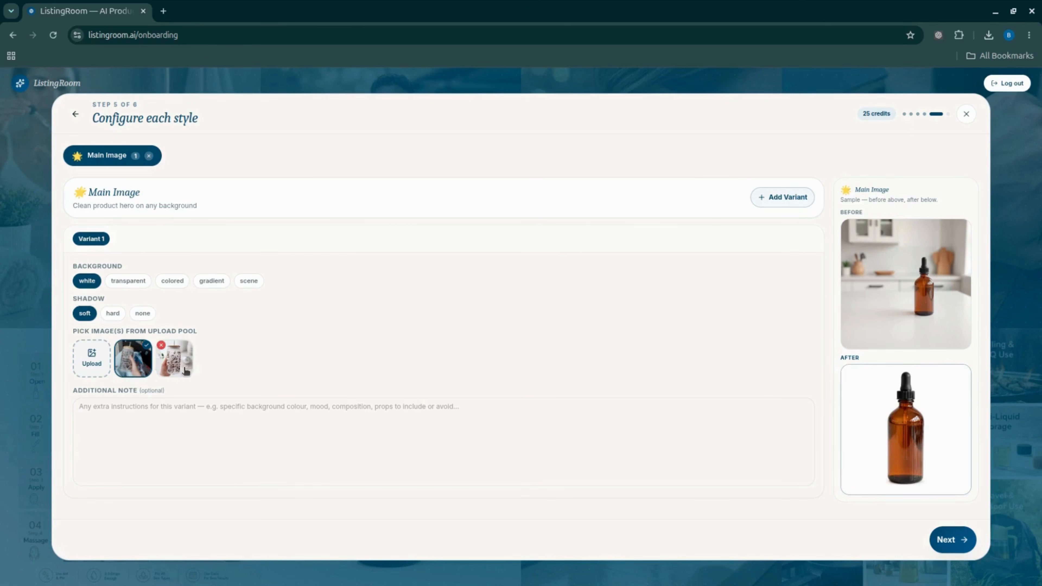
click(184, 369)
click(109, 421)
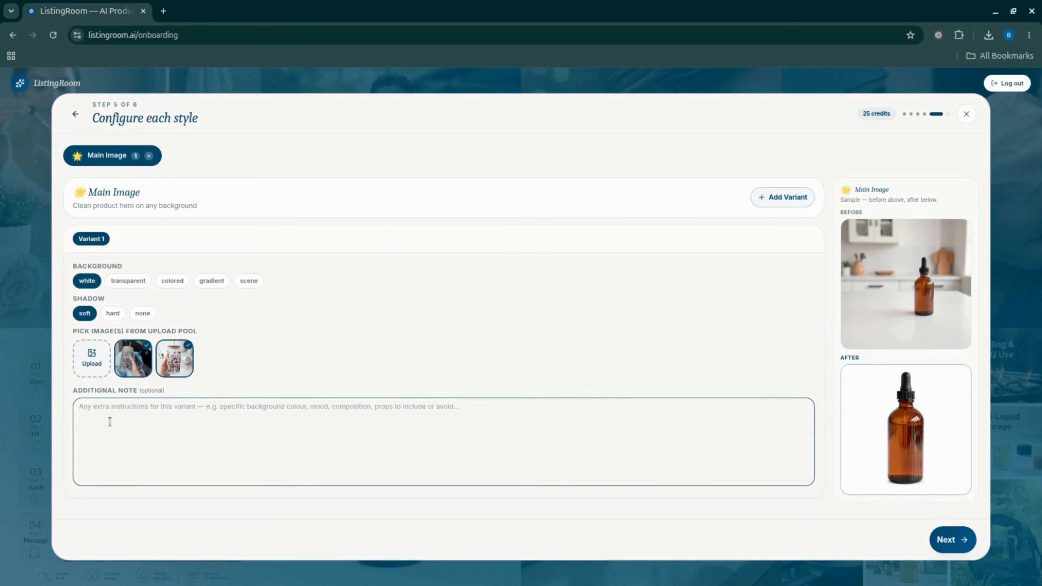
click(952, 539)
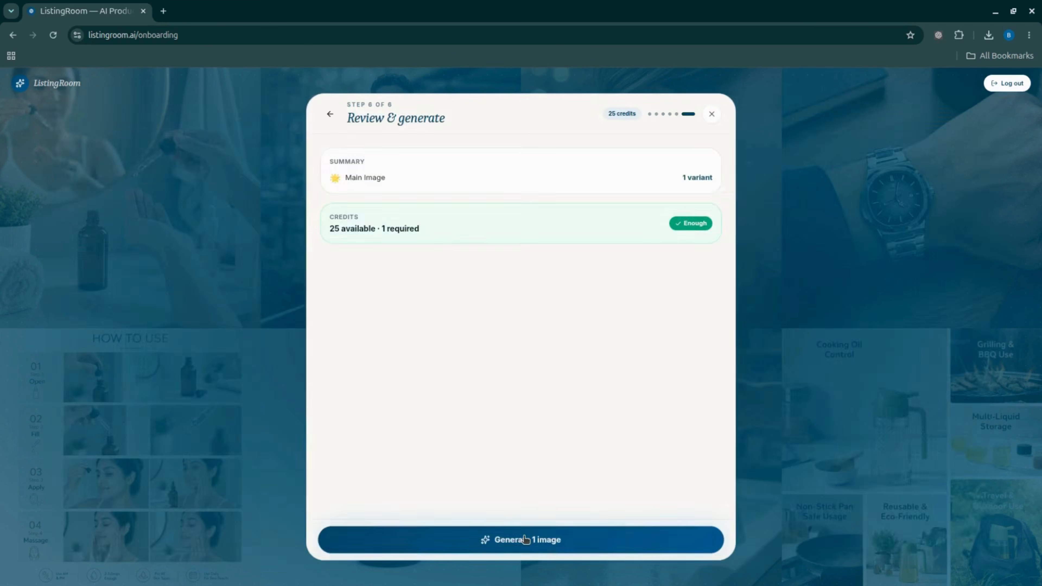
Generate the tumbler's main image and open the finished result in an enlarged preview.
click(523, 539)
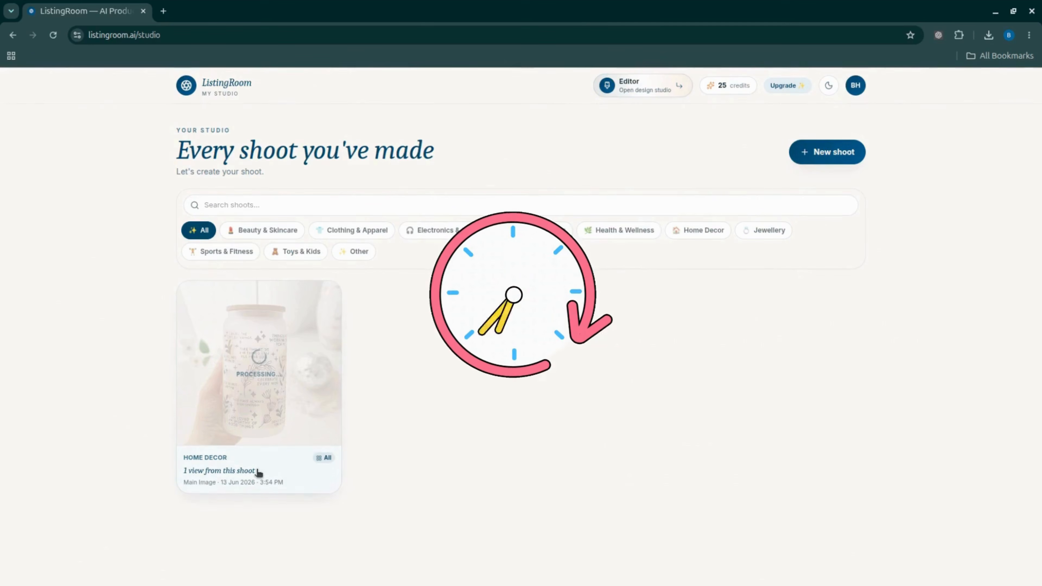
click(258, 471)
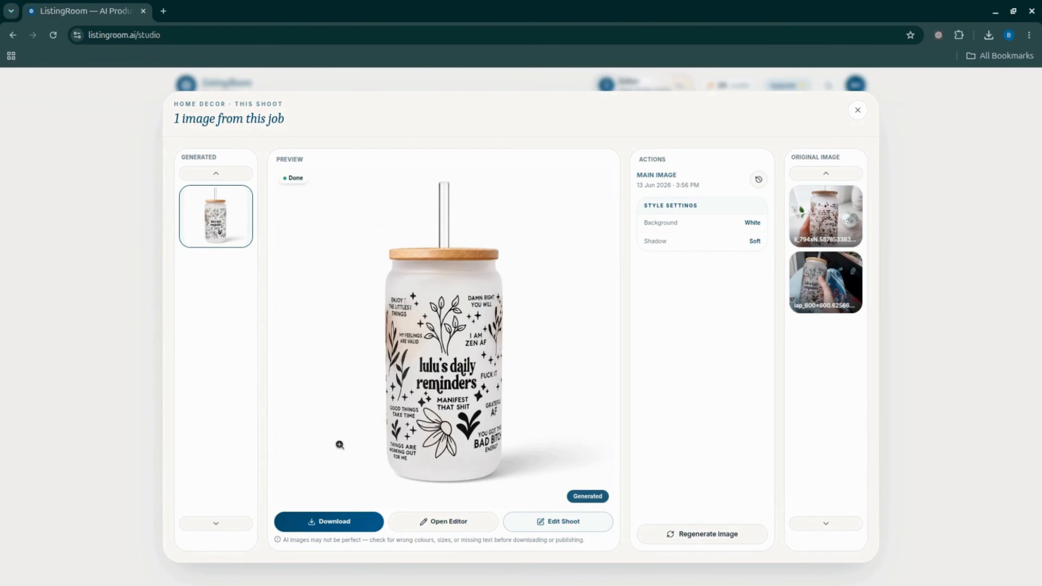
click(439, 406)
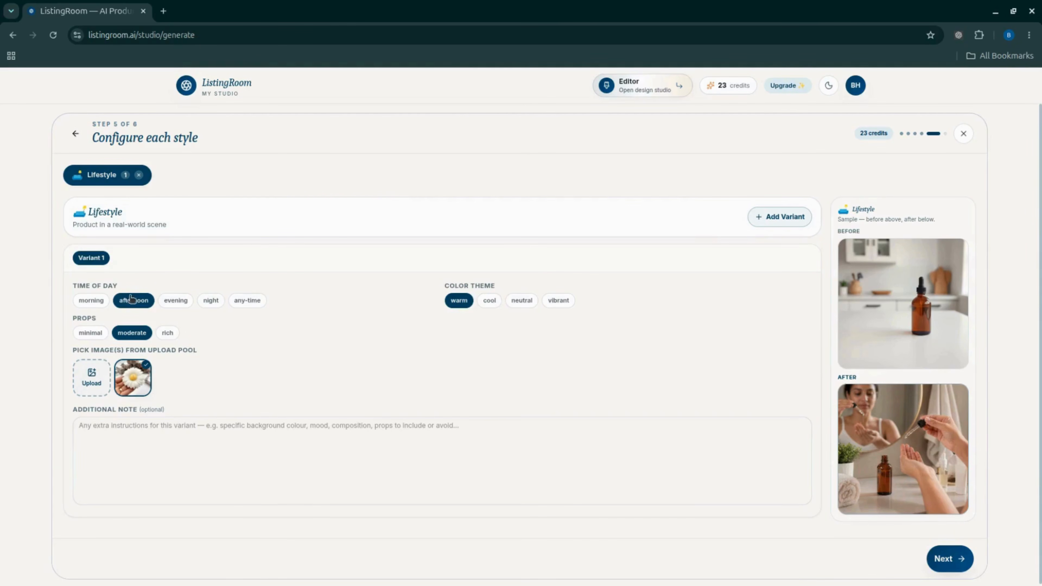
Generate the daisy product's Lifestyle image with the time of day set to any-time, and enlarge the result.
click(248, 301)
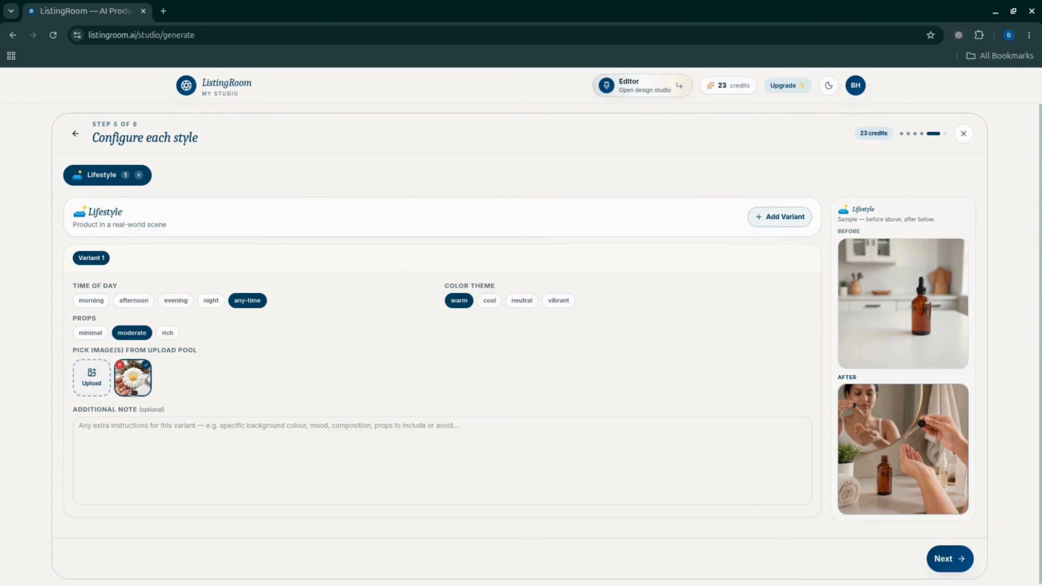
click(952, 561)
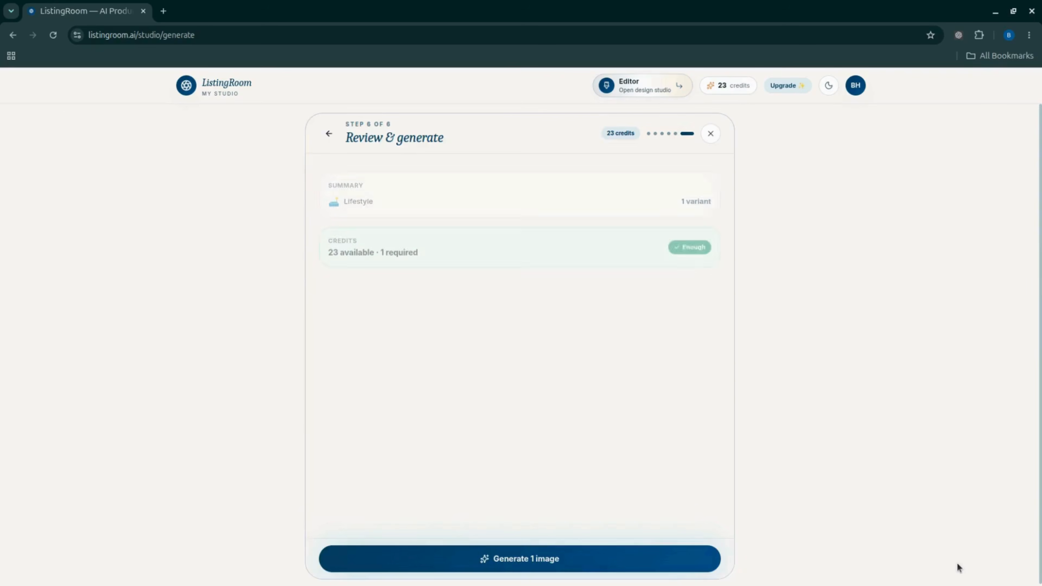
click(655, 562)
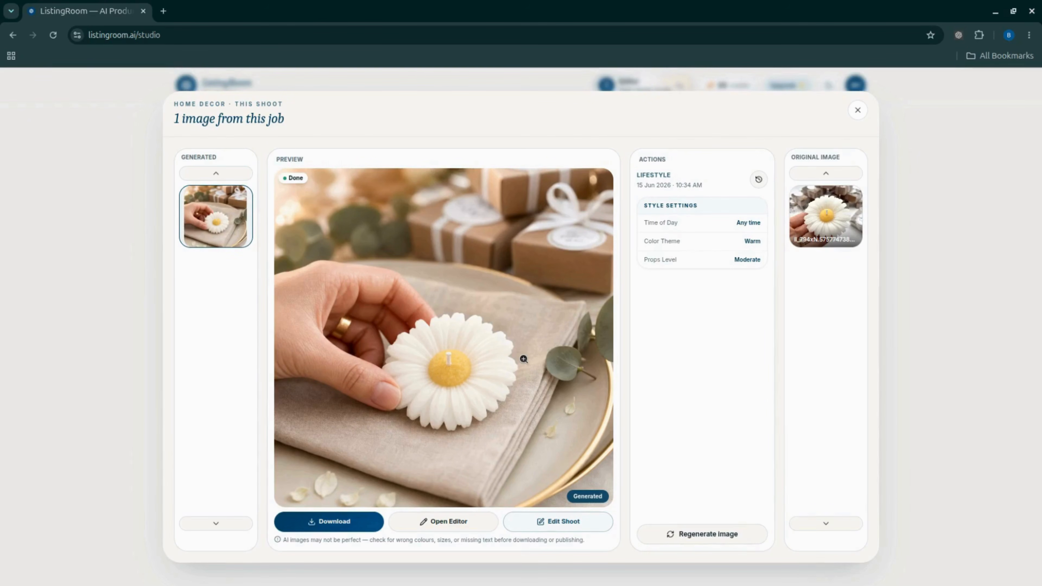
click(523, 359)
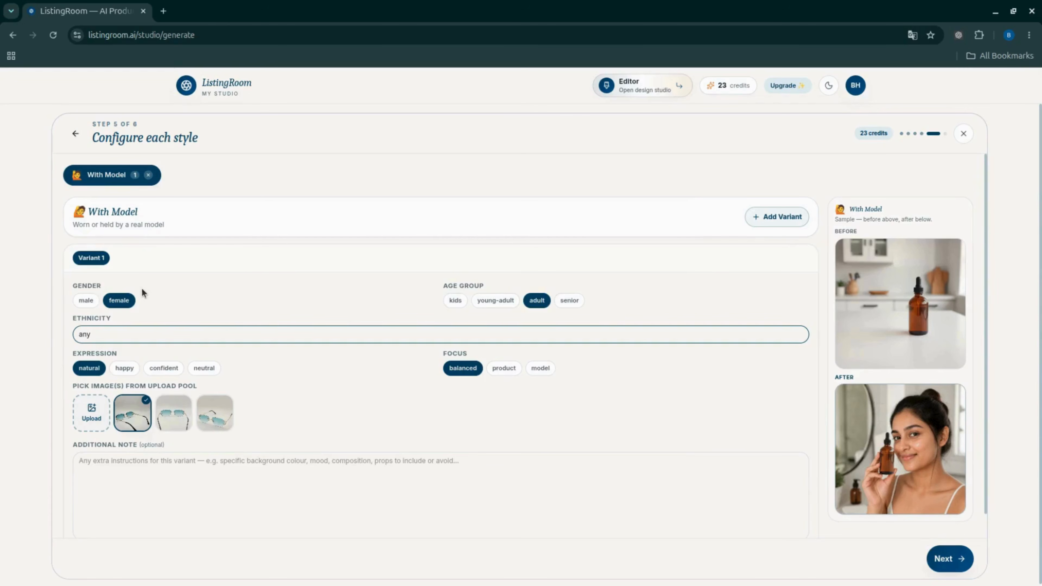
Set the model's gender to female and ethnicity to Caucasian for the sunglasses' With Model variant.
click(118, 304)
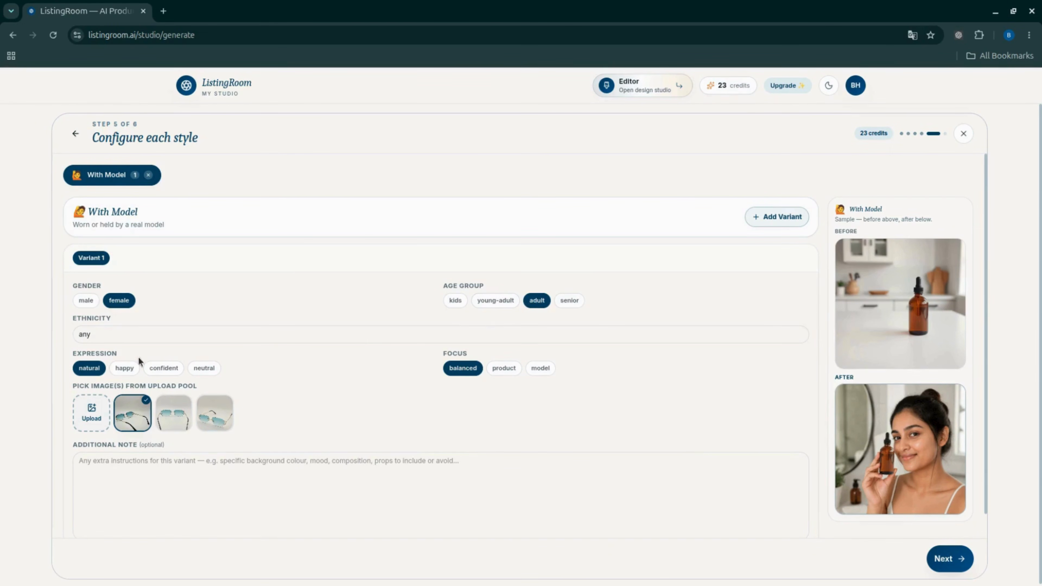
click(118, 335)
text(Caucasian)
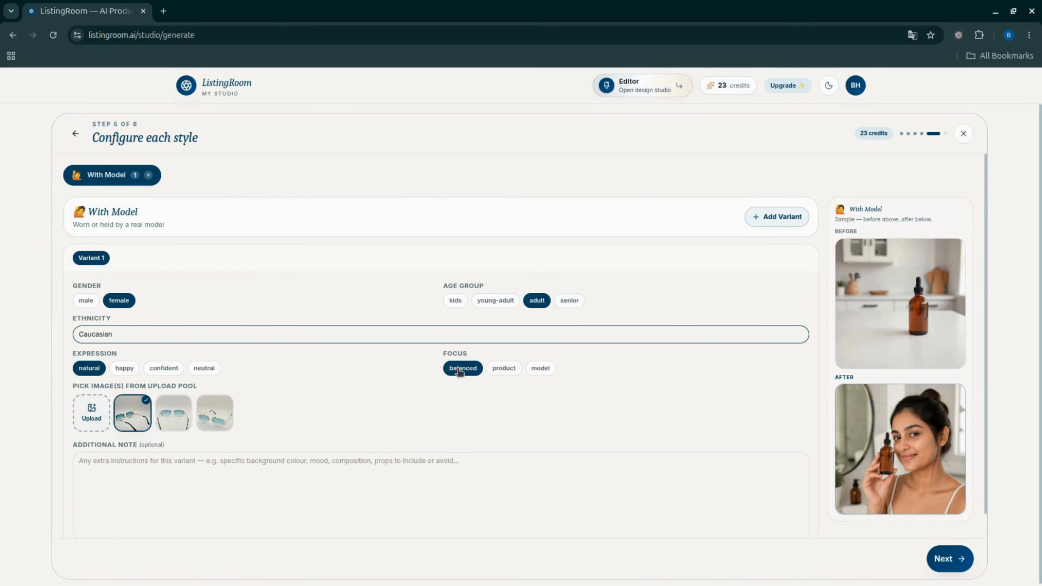
Include the second and third sunglasses photos in the With Model variant and continue to the review.
click(176, 415)
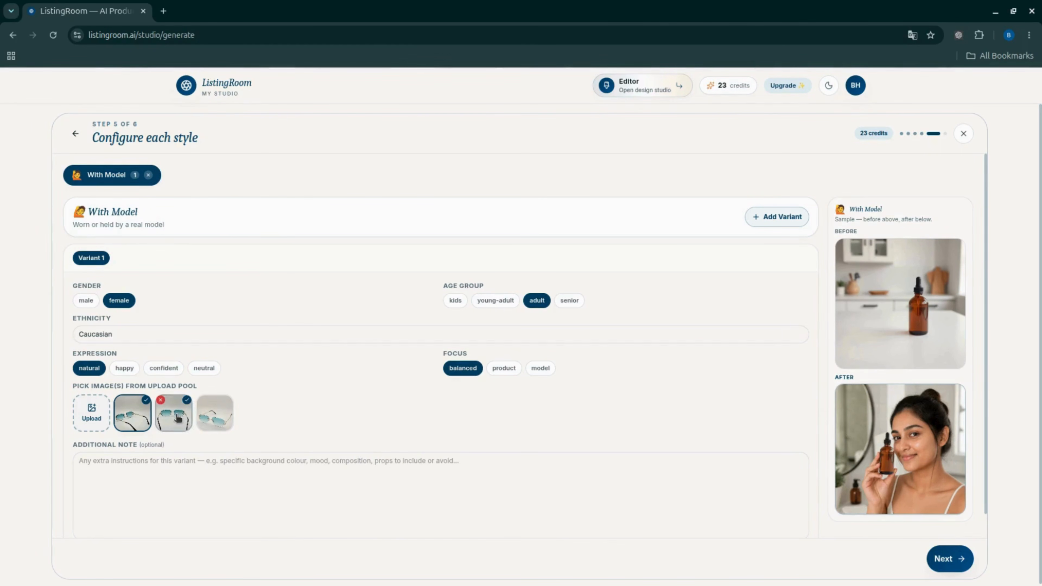
click(222, 424)
scroll(452, 443, down, 1)
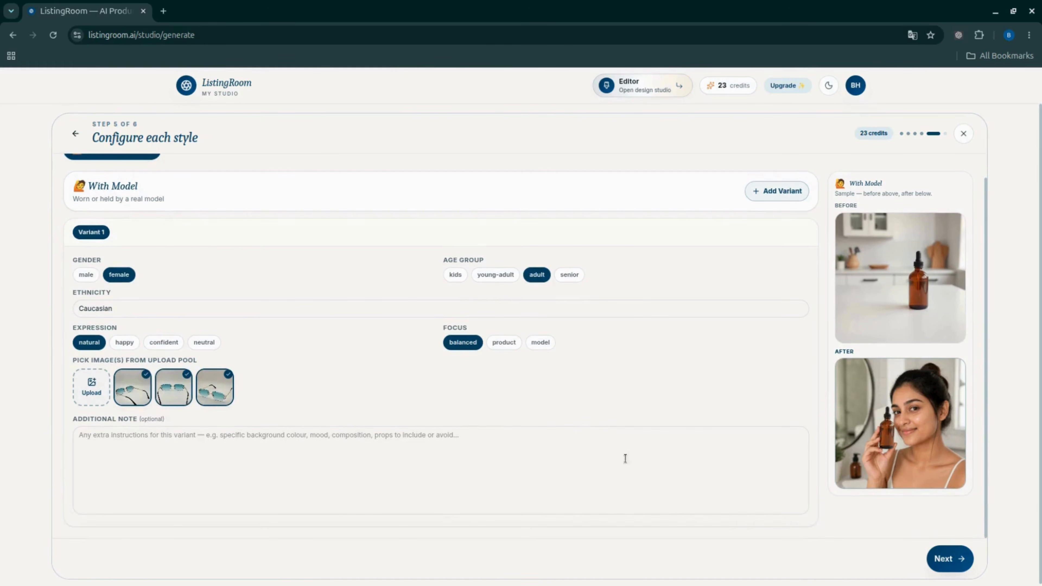
click(941, 559)
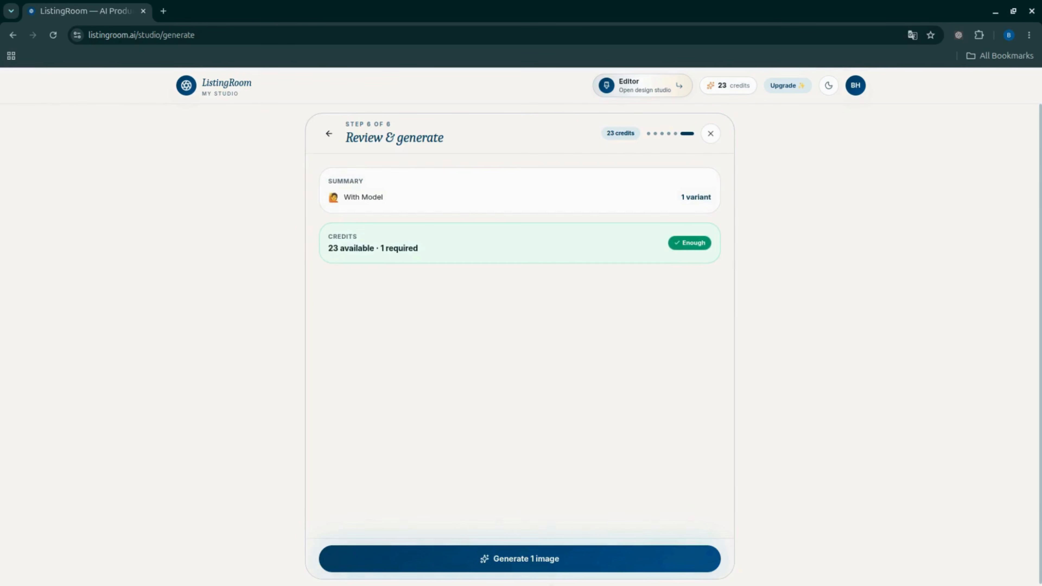
Generate the sunglasses' With Model image and open the finished result in an enlarged preview.
click(528, 564)
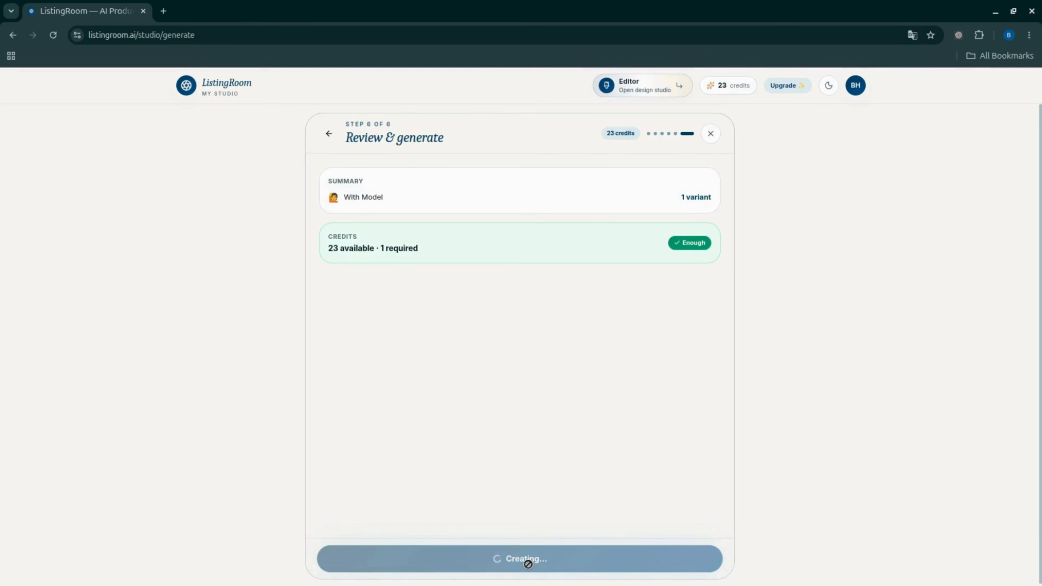
click(239, 481)
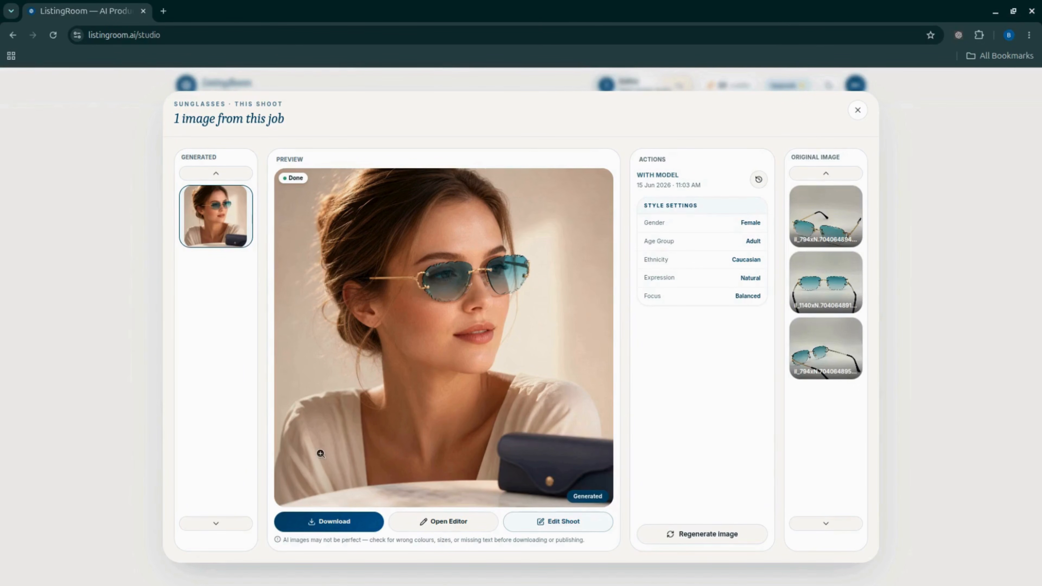
click(392, 382)
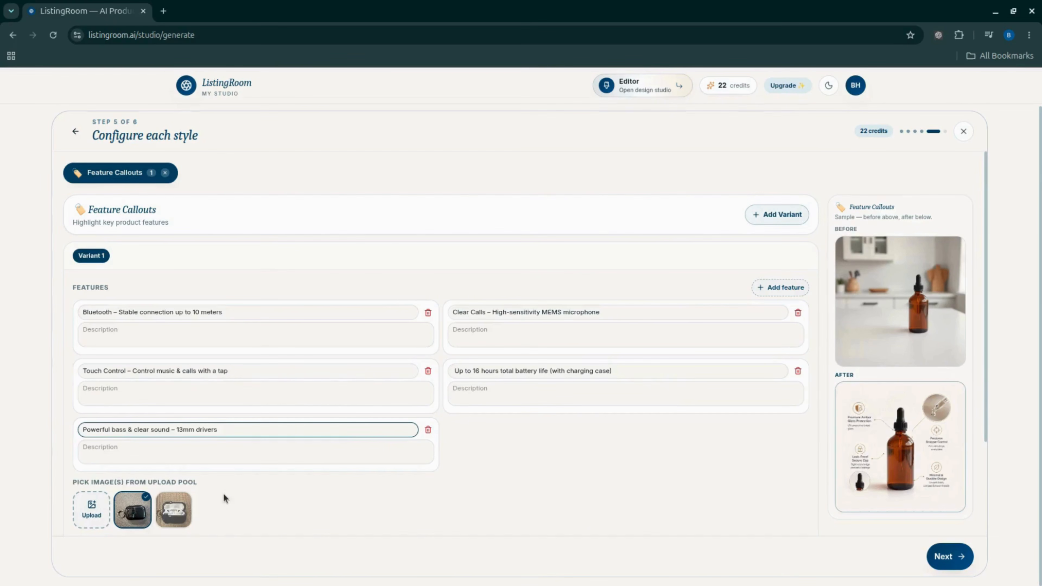
Include the open-case earbuds photo in the Feature Callouts variant as well and continue to the review.
click(174, 509)
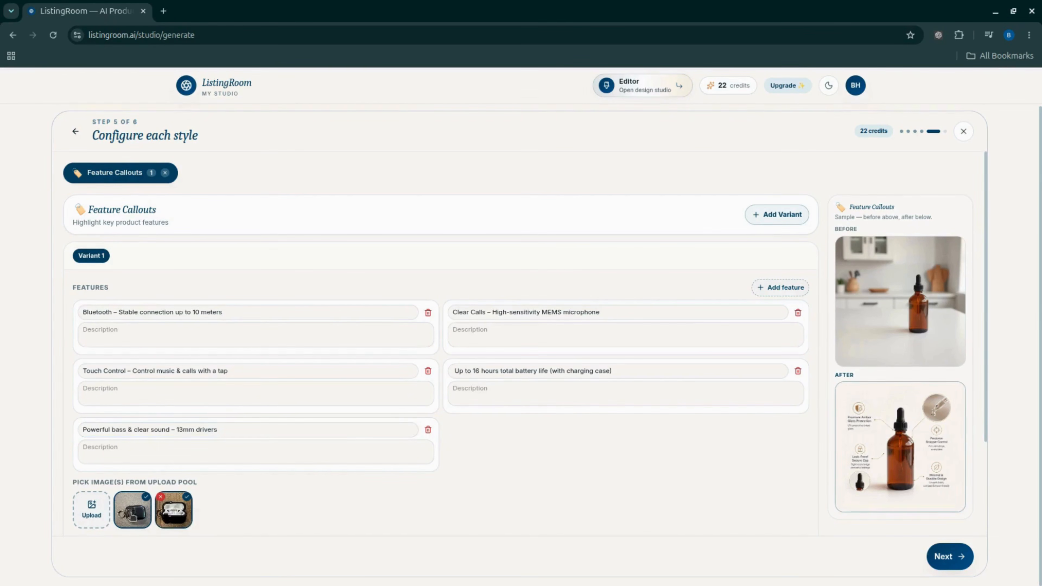
scroll(386, 472, down, 3)
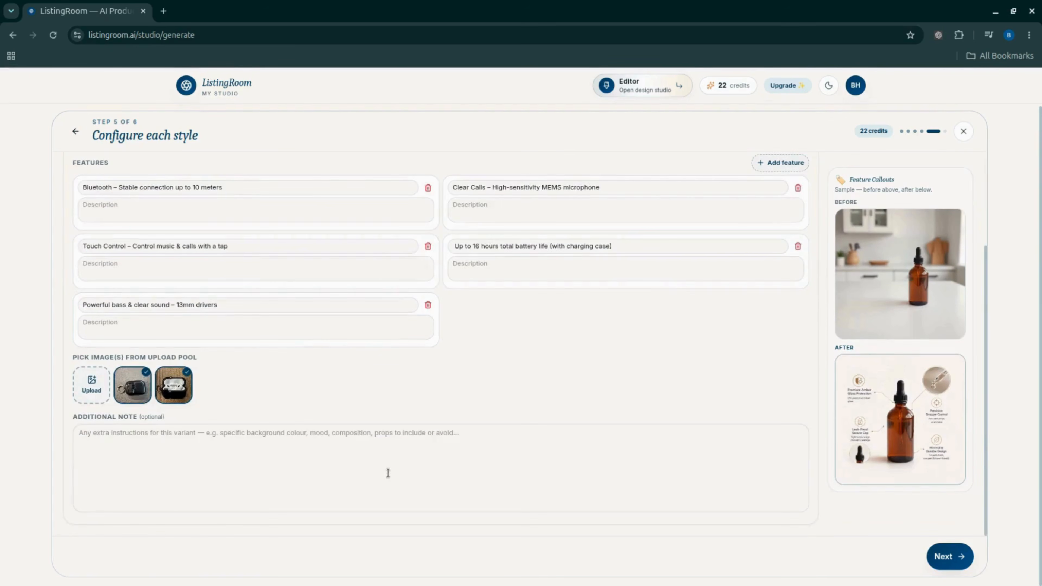
click(957, 556)
Generate the earbuds' Feature Callouts image and open the finished result in an enlarged preview.
click(517, 557)
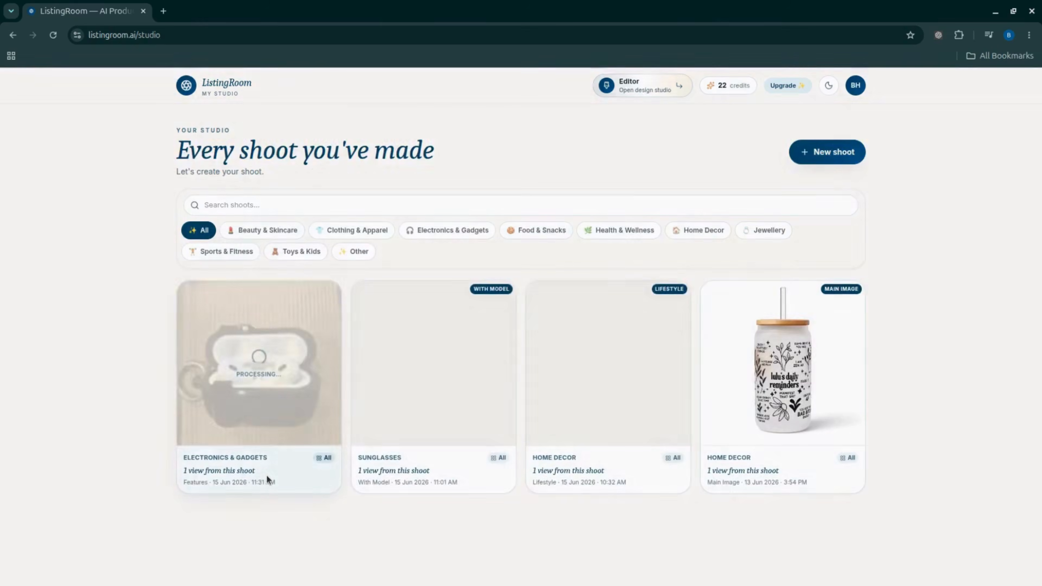
click(266, 475)
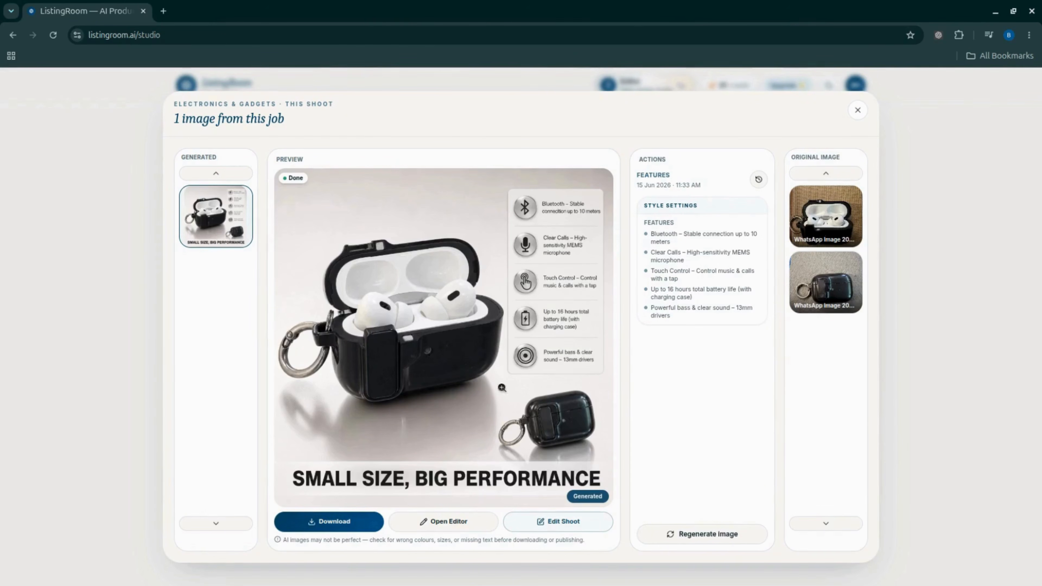
click(489, 384)
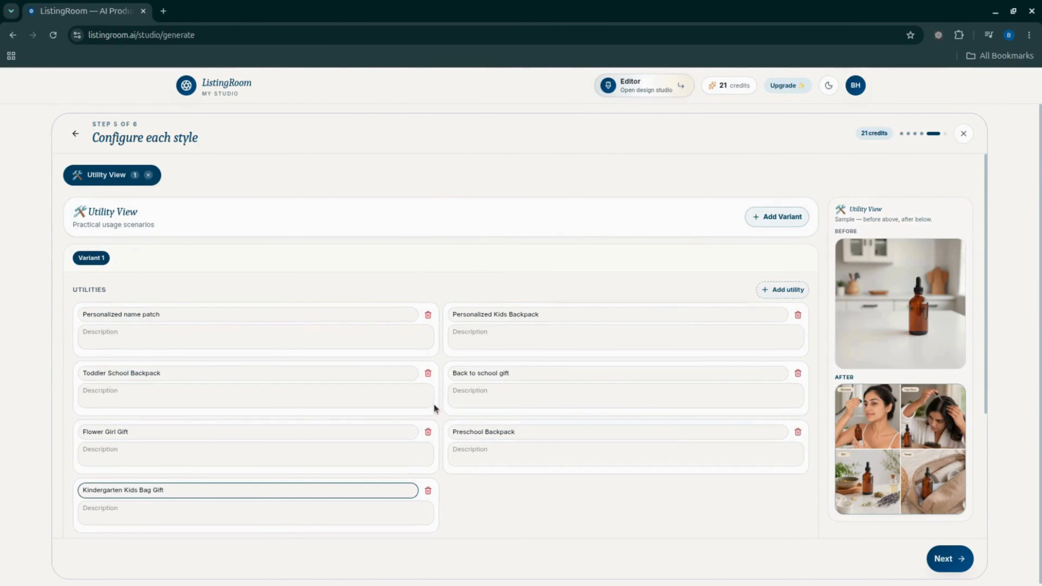
Generate the kids backpack's Utility View image from the entered utilities and enlarge the finished result.
scroll(433, 426, down, 4)
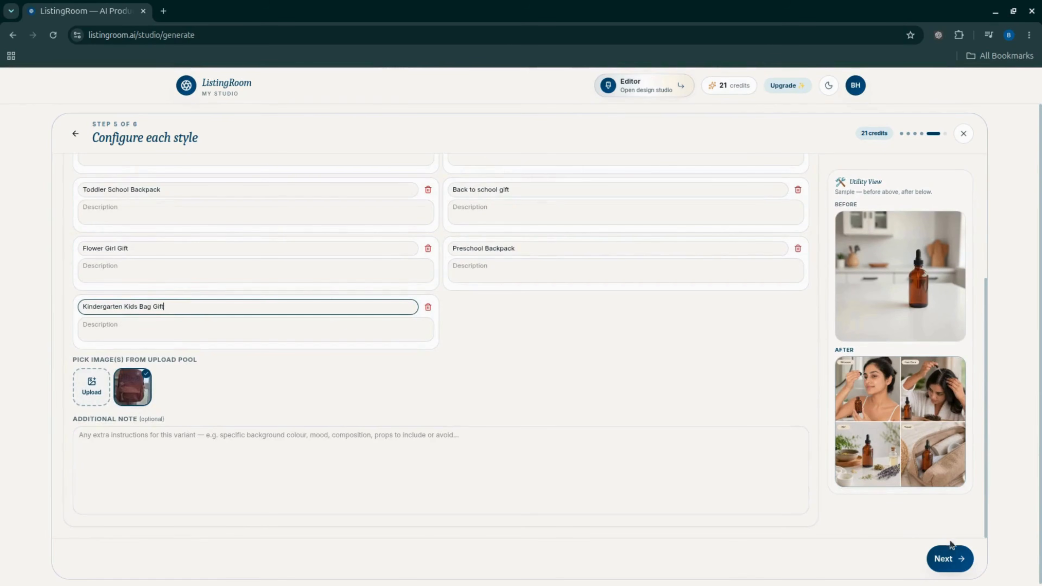
click(951, 558)
click(580, 561)
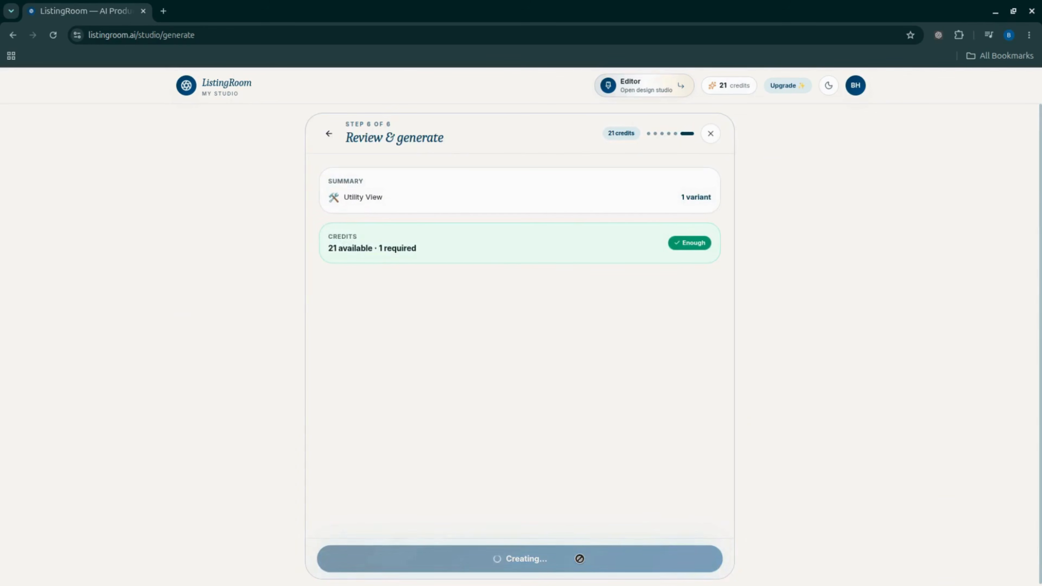
click(281, 489)
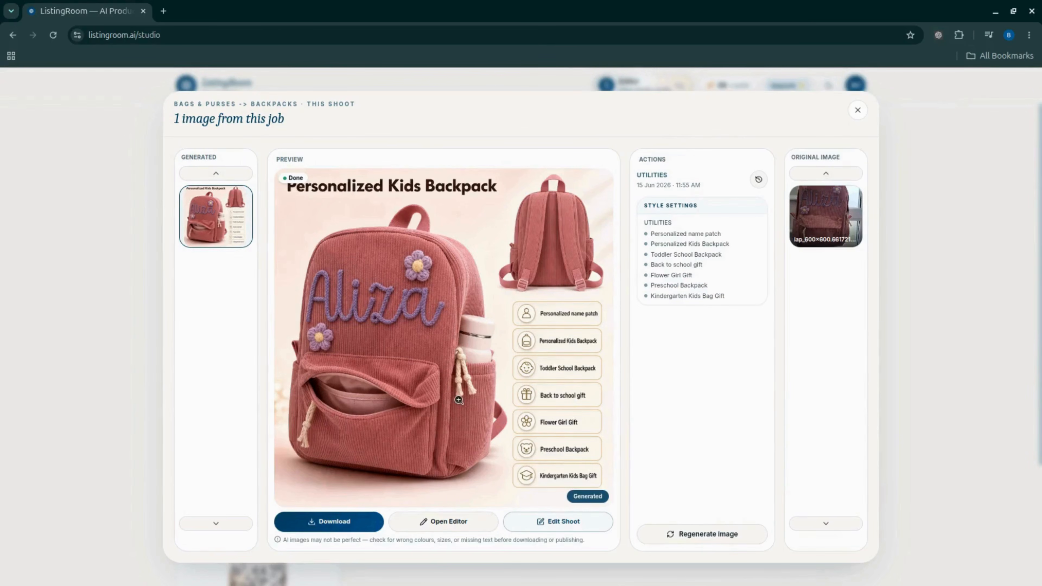
click(439, 380)
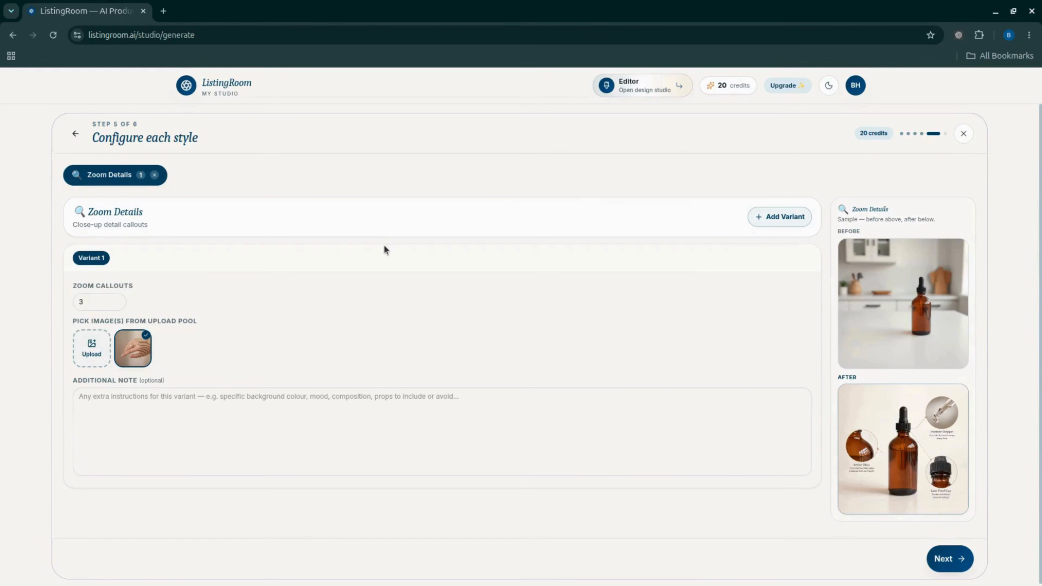
Generate the ring's Zoom Details image with 3 zoom callouts and enlarge the finished result.
click(93, 302)
mouse_move(138, 361)
click(958, 563)
click(590, 561)
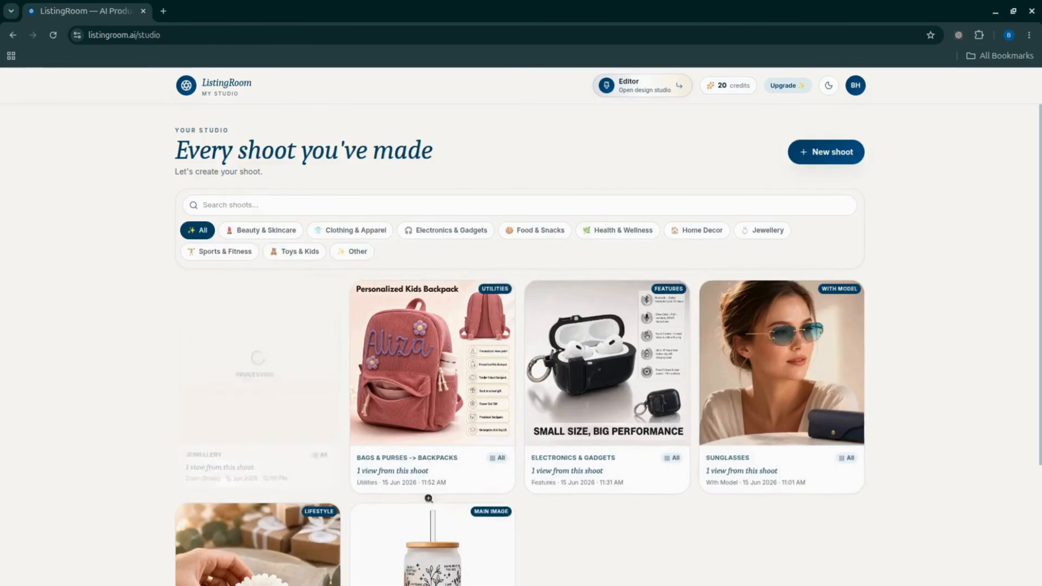
click(263, 469)
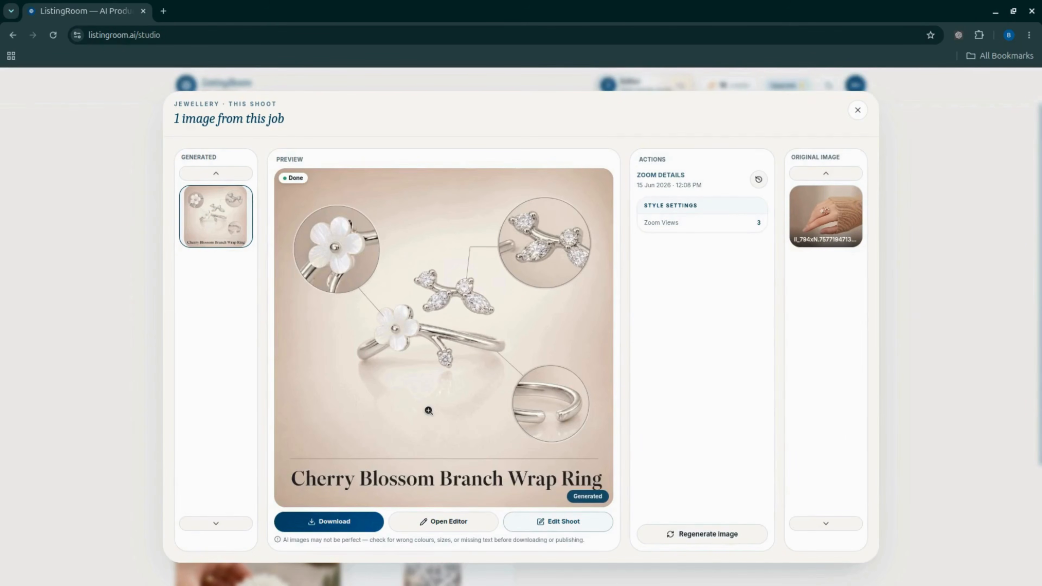
click(428, 411)
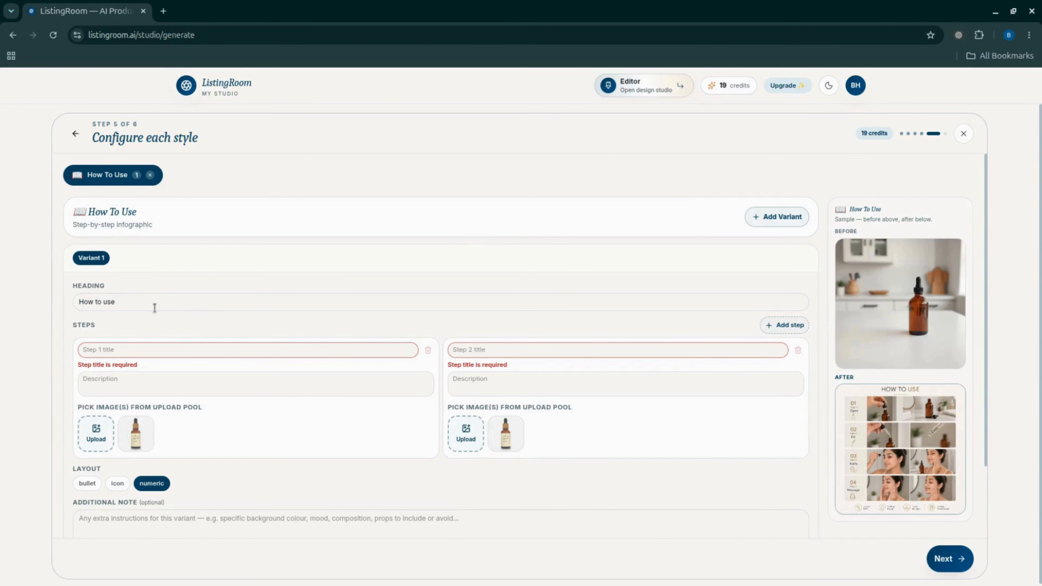
Use the heading "How to use" and the numeric layout for the serum's How To Use variant.
click(119, 303)
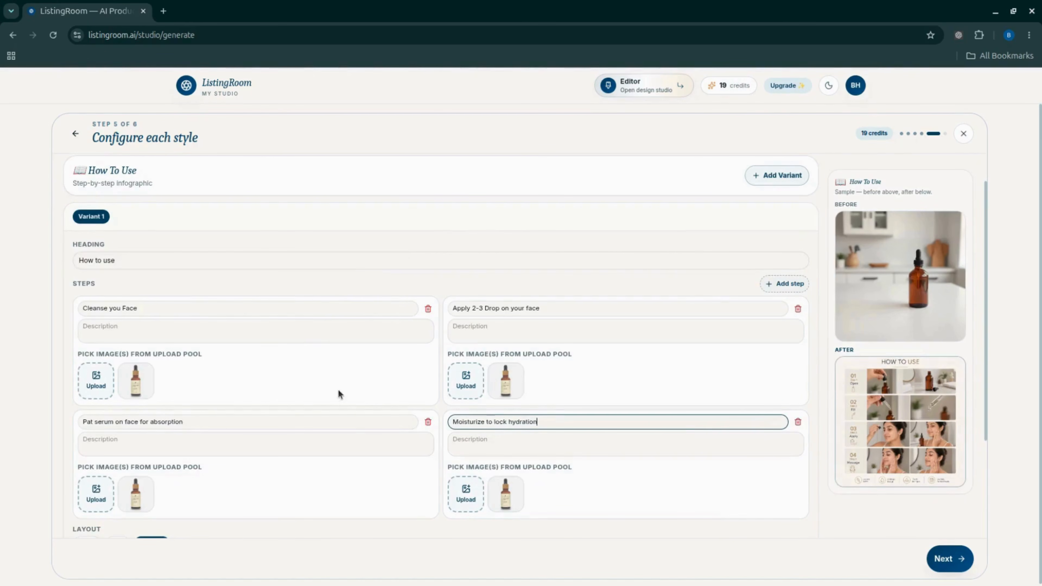
scroll(354, 418, down, 4)
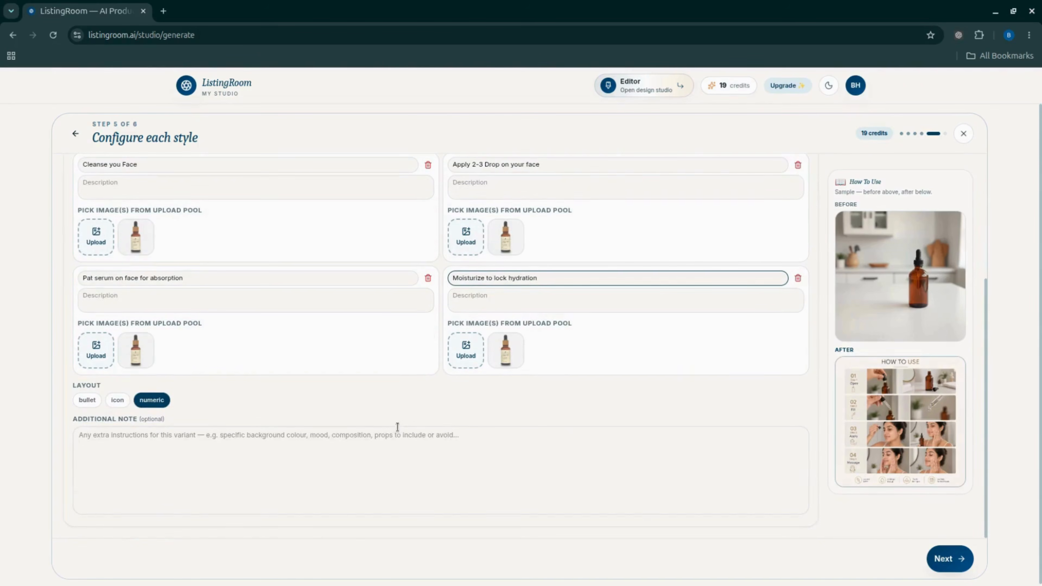
click(159, 404)
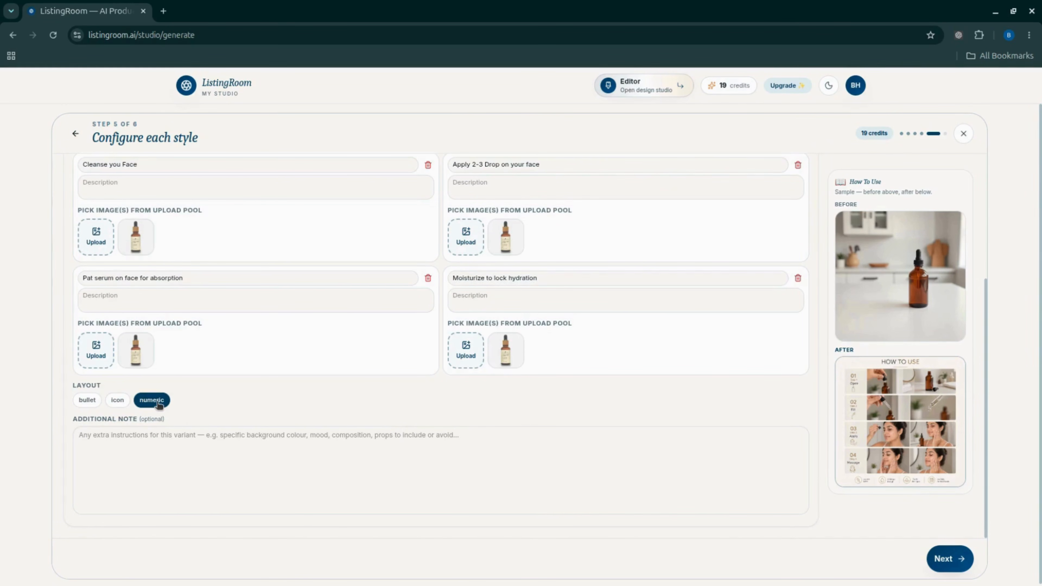
Generate the serum's How To Use image and open the finished infographic in an enlarged preview.
click(947, 559)
click(579, 560)
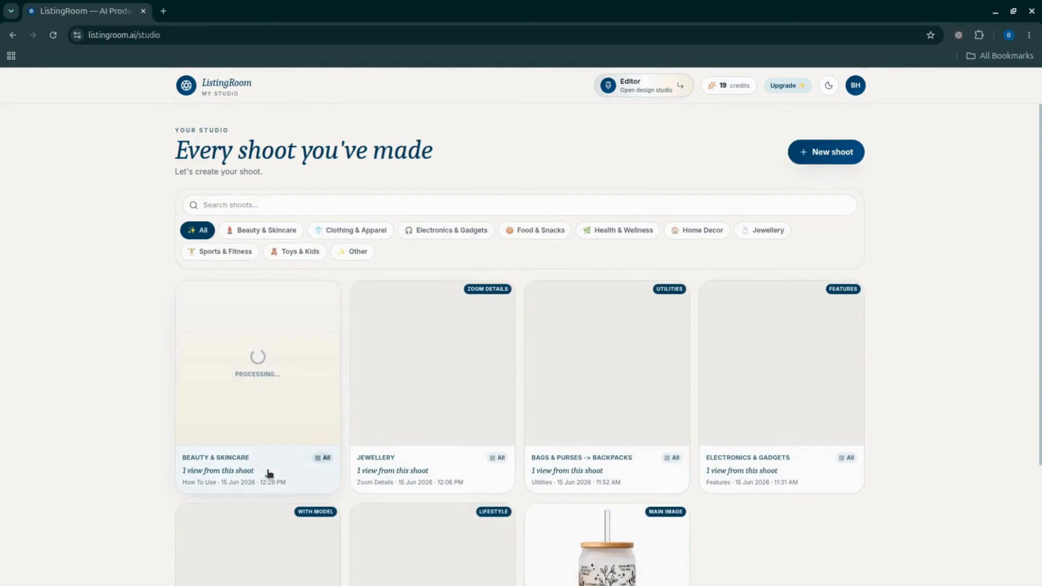
click(268, 473)
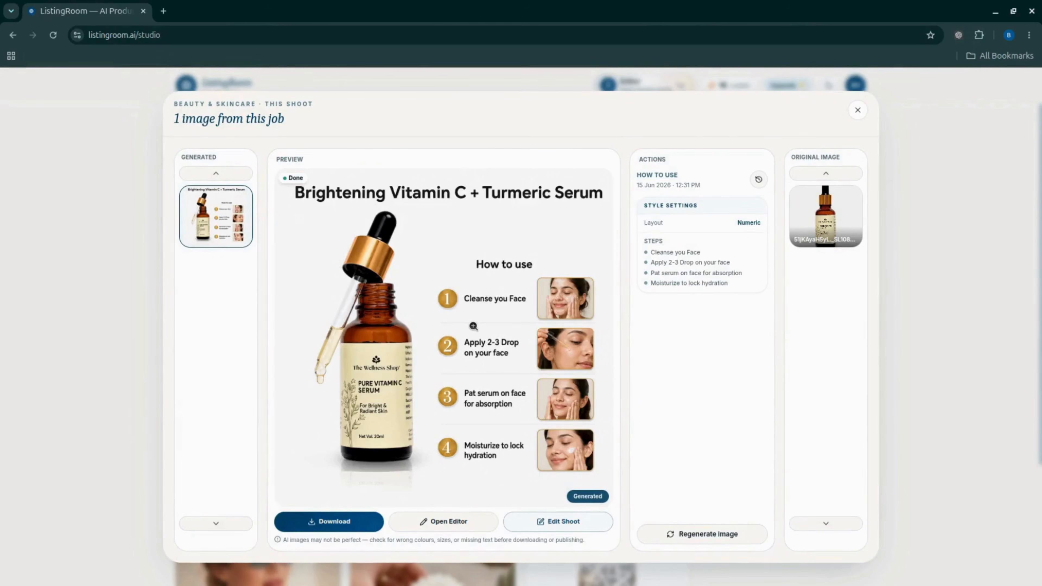
click(473, 326)
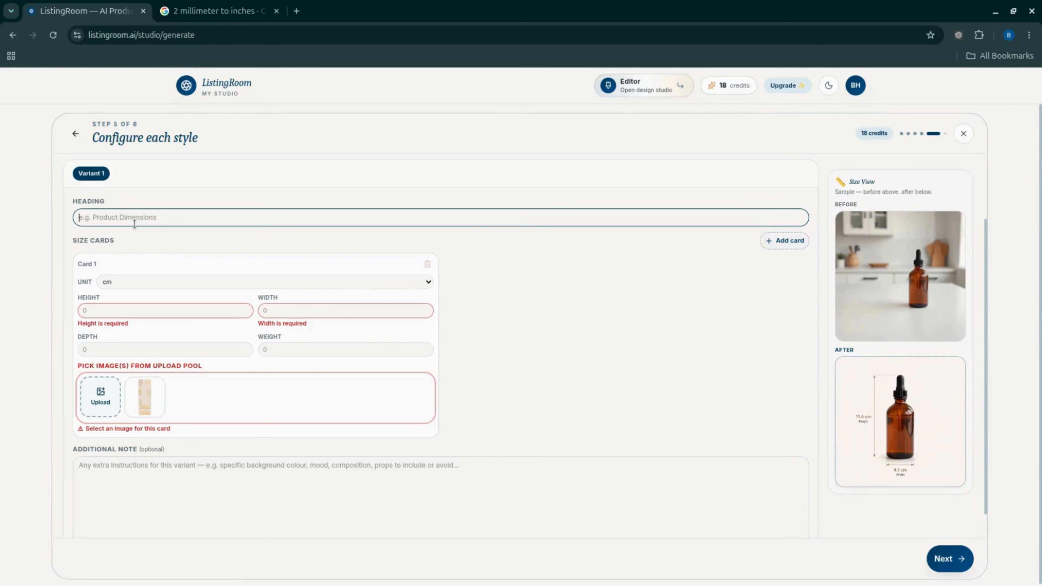
Set the Size View heading to "Yoga mat Size" and the first size card's unit to inches.
text(Yoga mat Size)
click(155, 283)
click(139, 312)
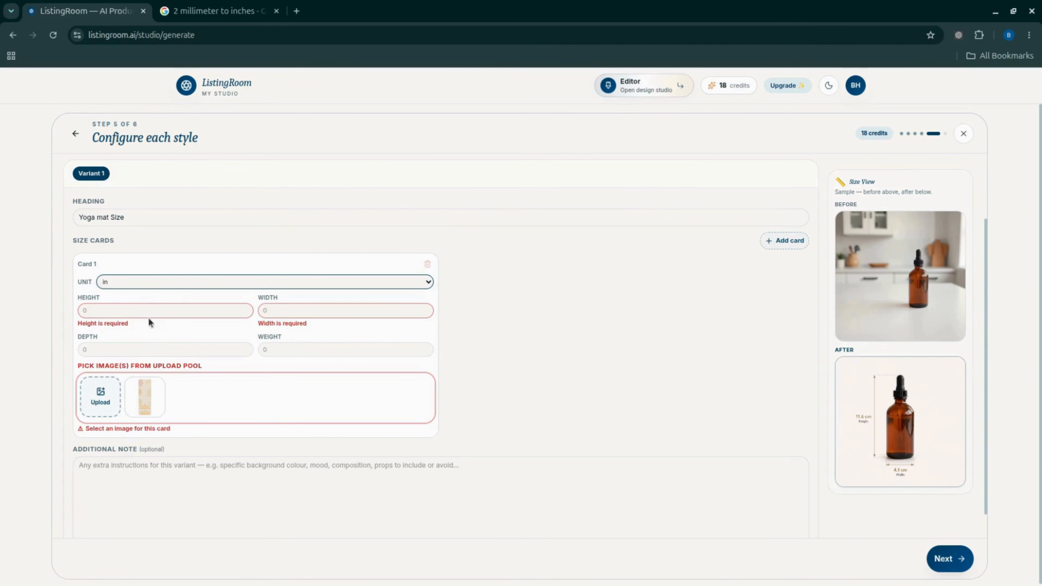
Give the size card a height of 68, width of 24 and depth of 0.08, and assign the yoga mat photo to it.
click(129, 309)
text(68)
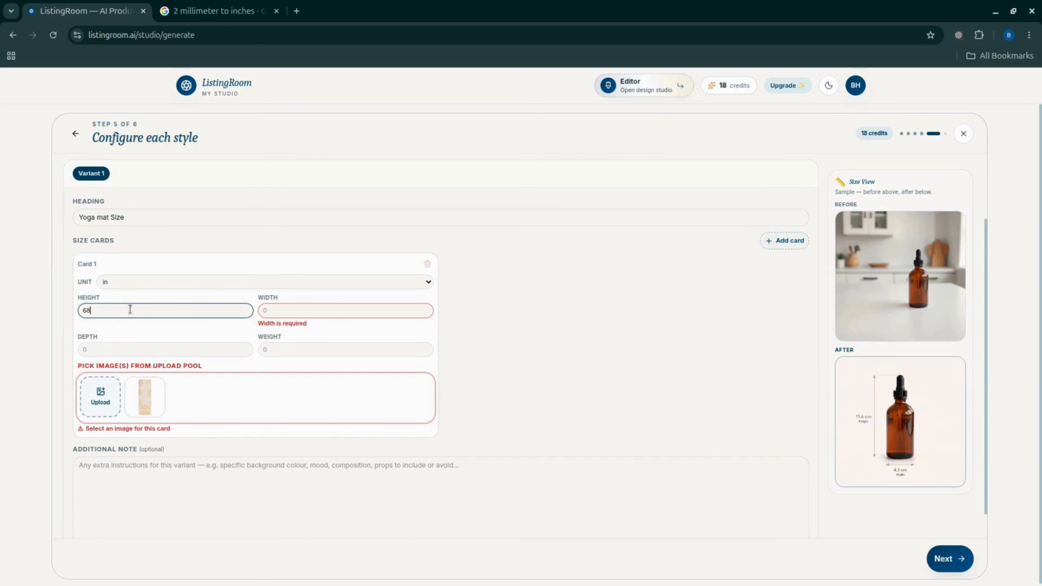
key(Tab)
text(24)
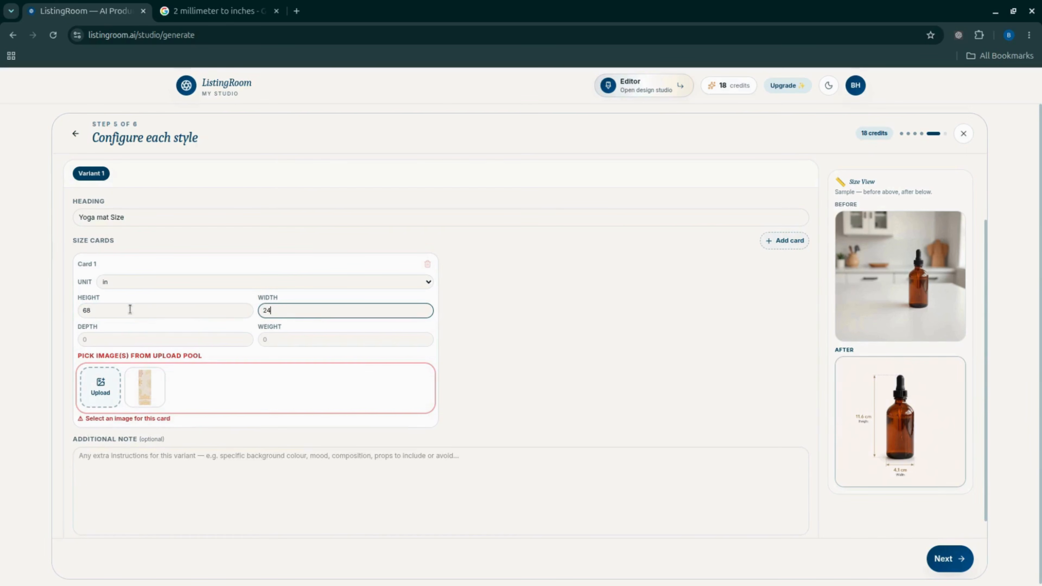
click(113, 343)
text(0.08)
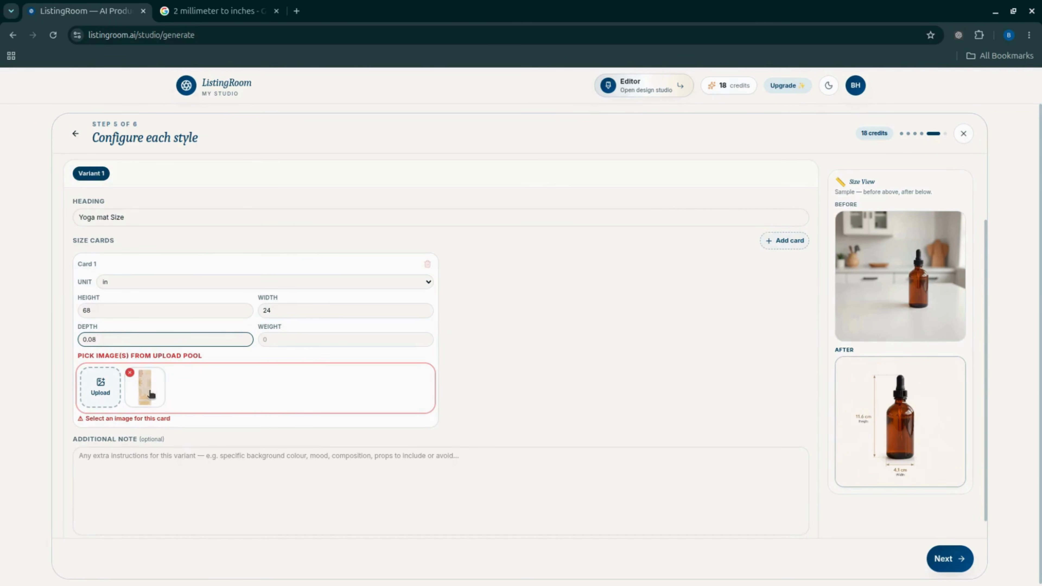
click(159, 401)
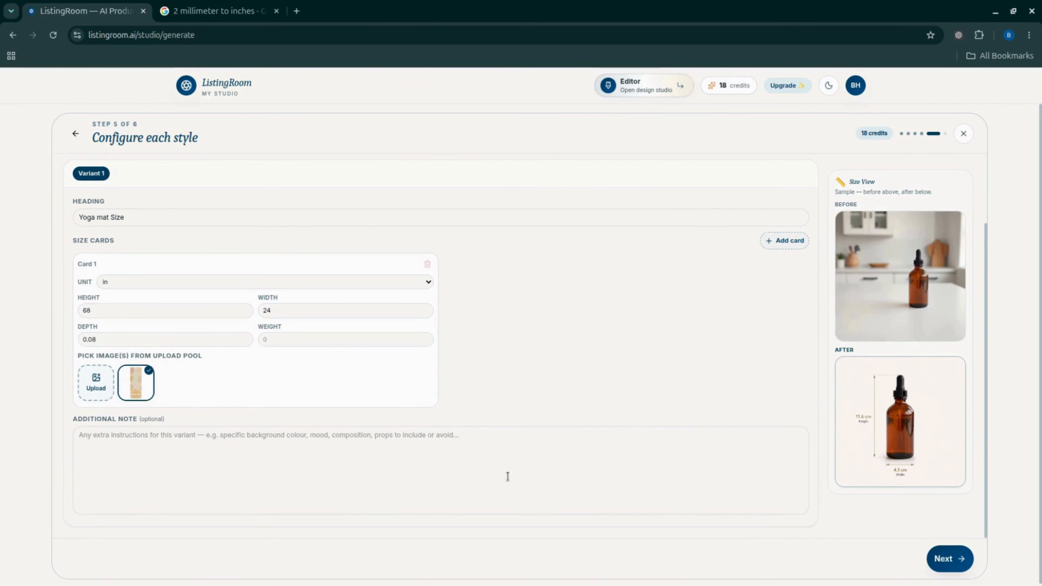
Generate the yoga mat's Size View image and open its shoot.
click(960, 557)
click(522, 558)
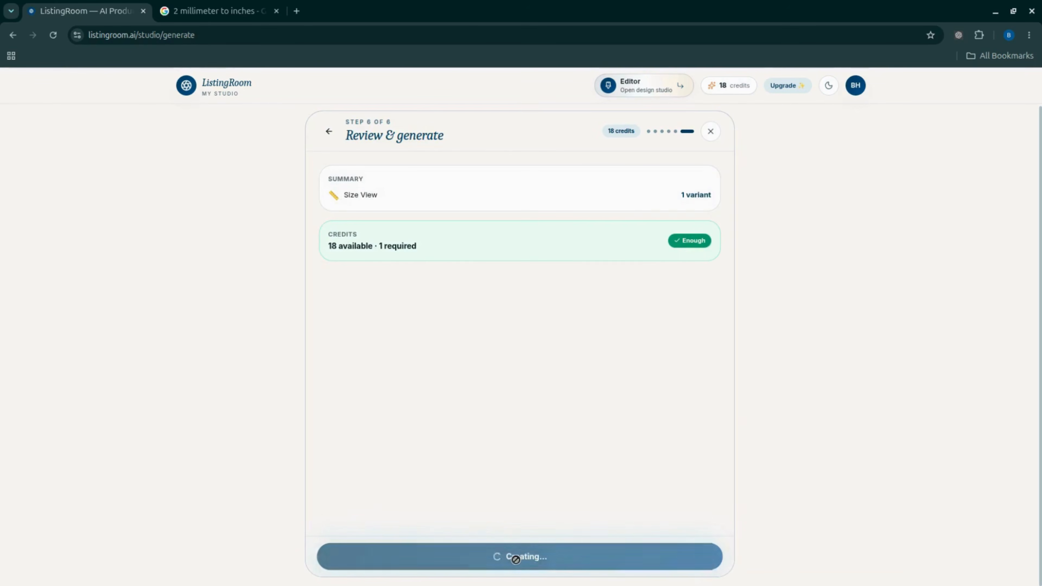
click(274, 477)
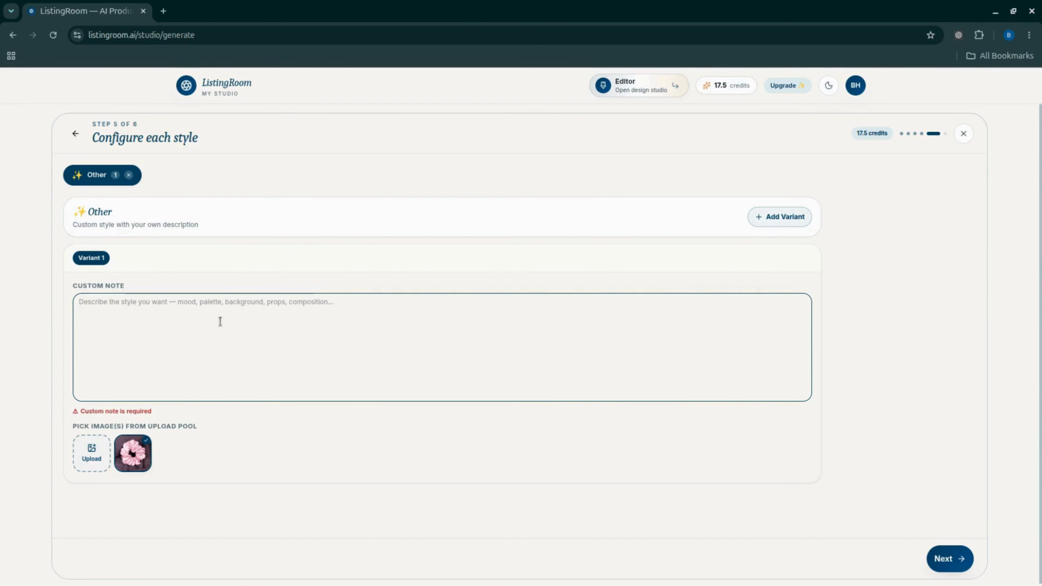
Generate the scrunchie's Other-style image with a custom note requesting an ultra-premium, realistic flat lay of multiple mulberry silk color variants, and enlarge the result.
text(Generate an ultra-premium, highly realistic flat lay image of multiple pure mulberry silk scrunchie color variants. Use the uploaded scrunchie image as the design reference. Show identical scrunchies in elegant colors such as blush pink, champagne, ivory, black, lavender, navy blue, and dusty rose. Arrange them in a luxury flat lay composition on a soft beige or ivory satin-textured background. The scrunchies should have realistic silk sheen, rich folds, soft highlights, and delicate shadows. The overall image should feel luxurious, sophisticated, feminine, and suitable for a high-end beauty or bridal hair accessory brand. Clean composition, minimal styling, photorealistic, ultra-detailed, luxury e-commerce photography, 8k quality, no text, no watermark.)
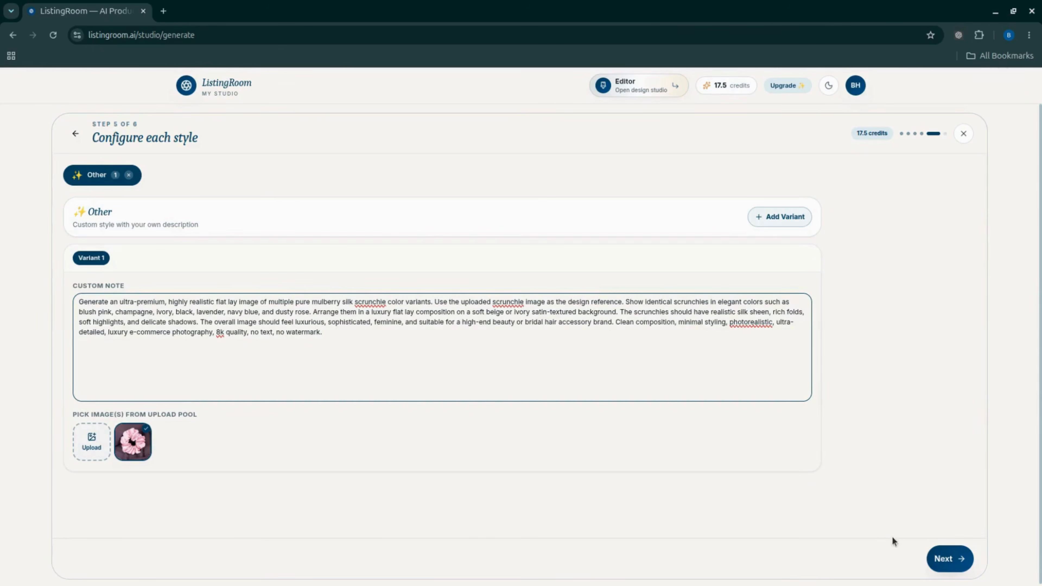
click(941, 558)
click(585, 554)
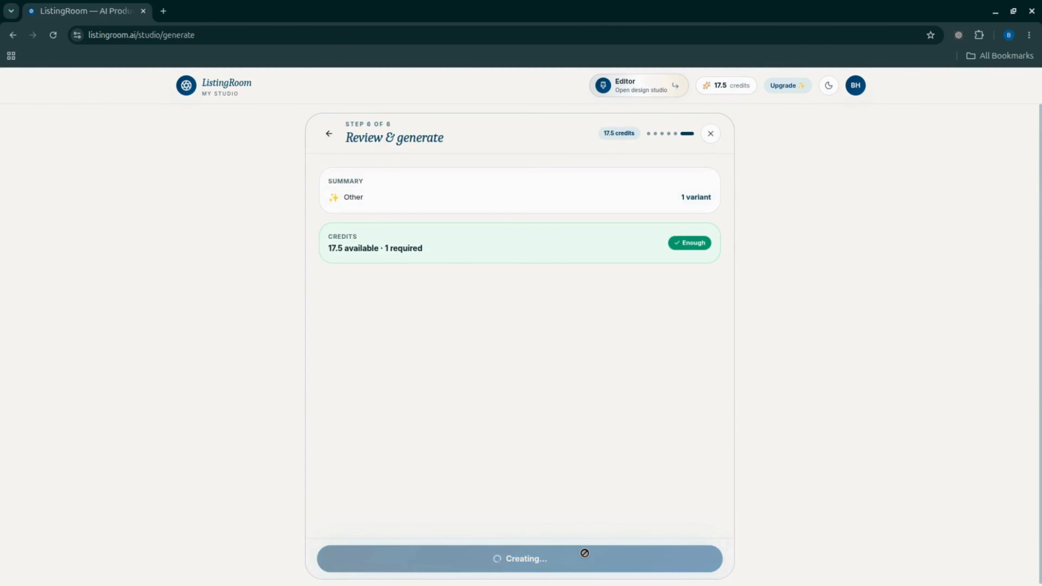
click(277, 451)
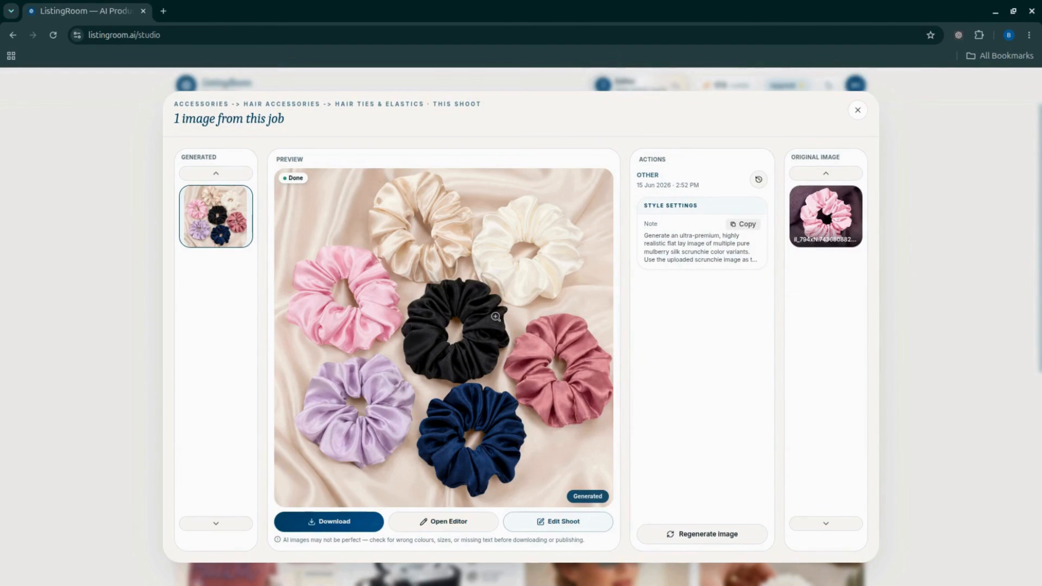
click(495, 316)
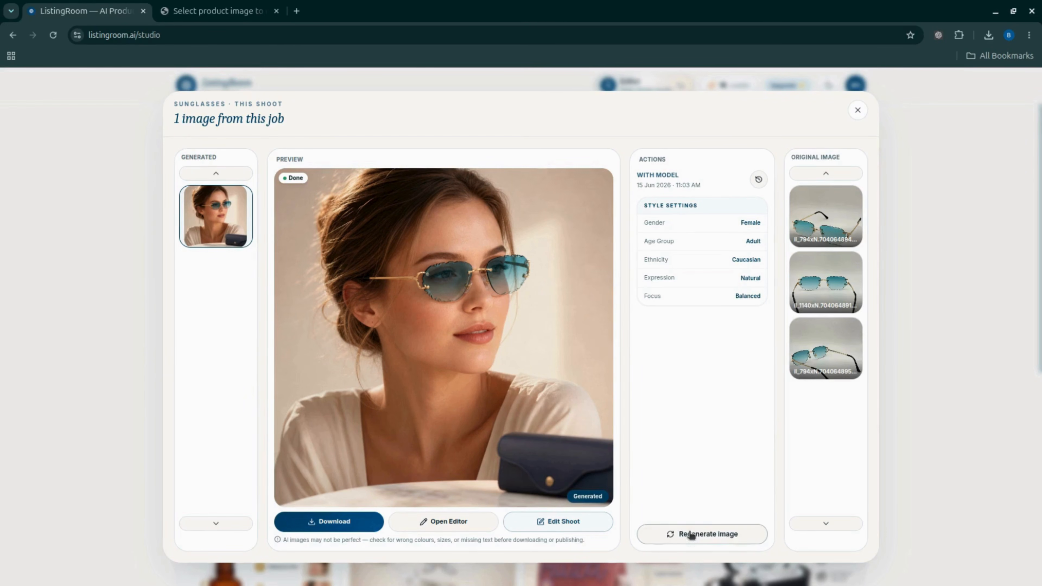
Regenerate the sunglasses' With Model image with the note "model posing with standing position", and check the result at enlarged size.
click(679, 532)
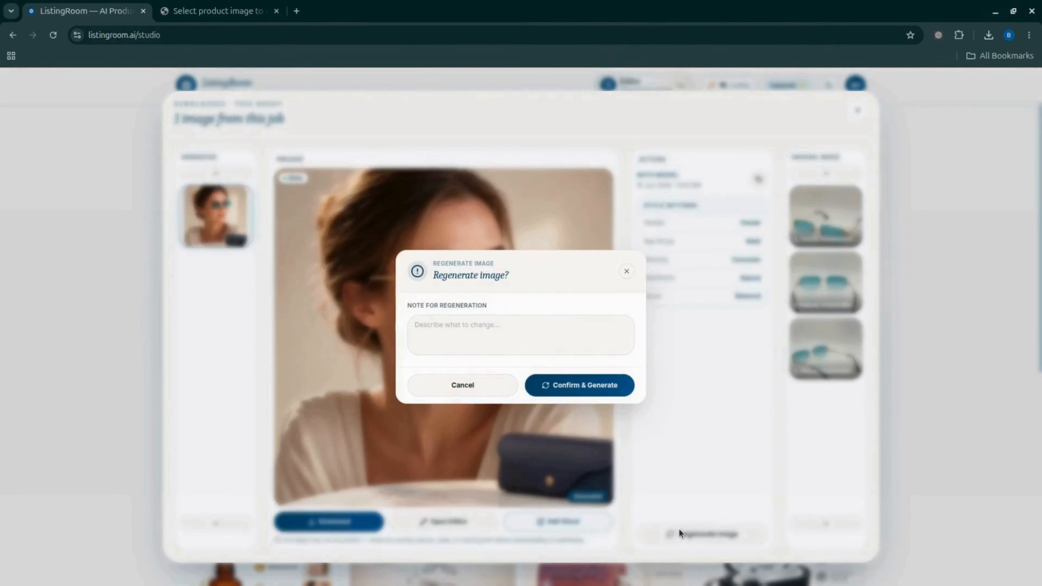
click(447, 332)
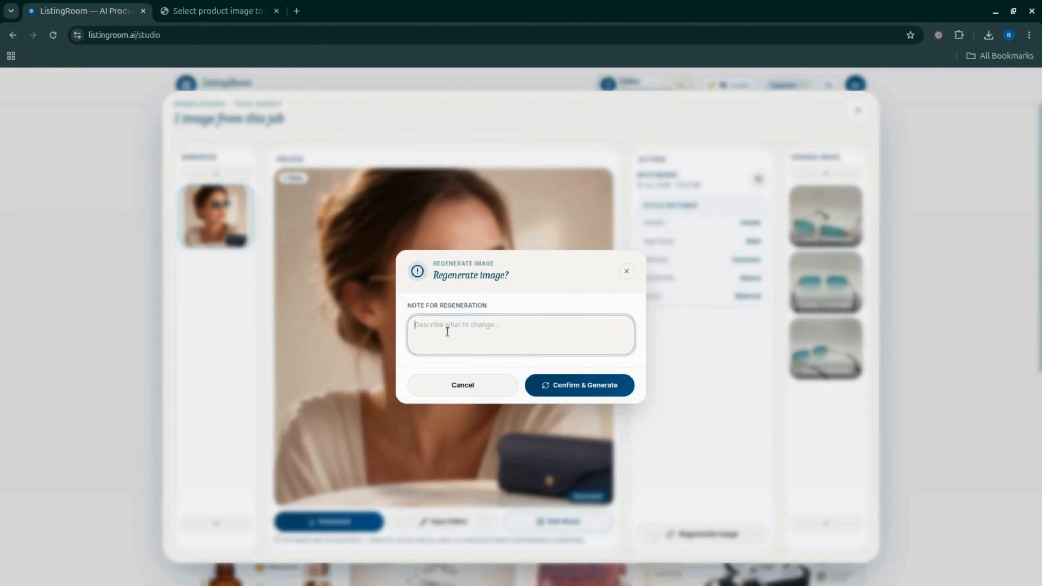
text(model posing with standing position)
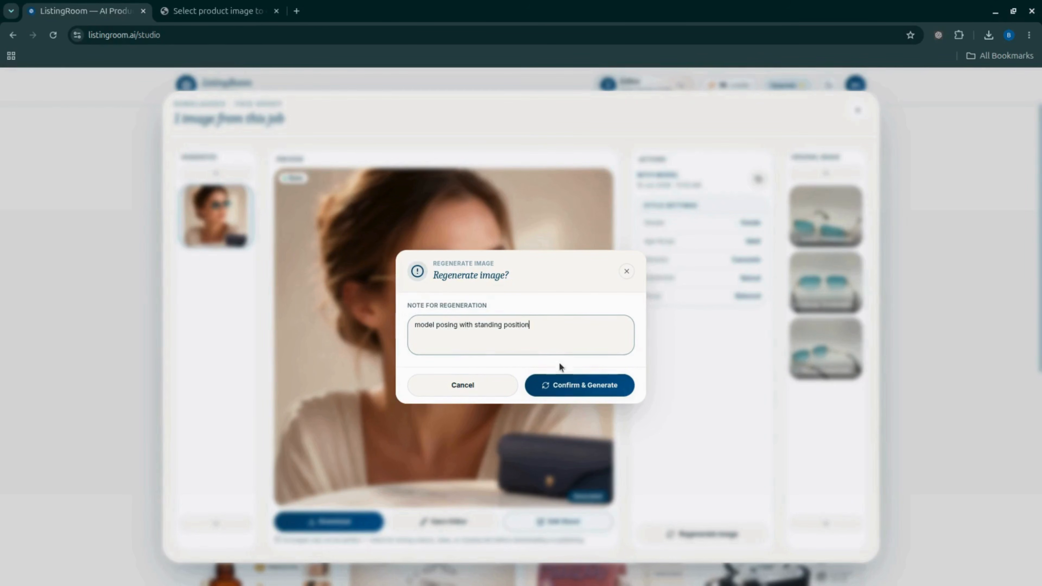
click(564, 385)
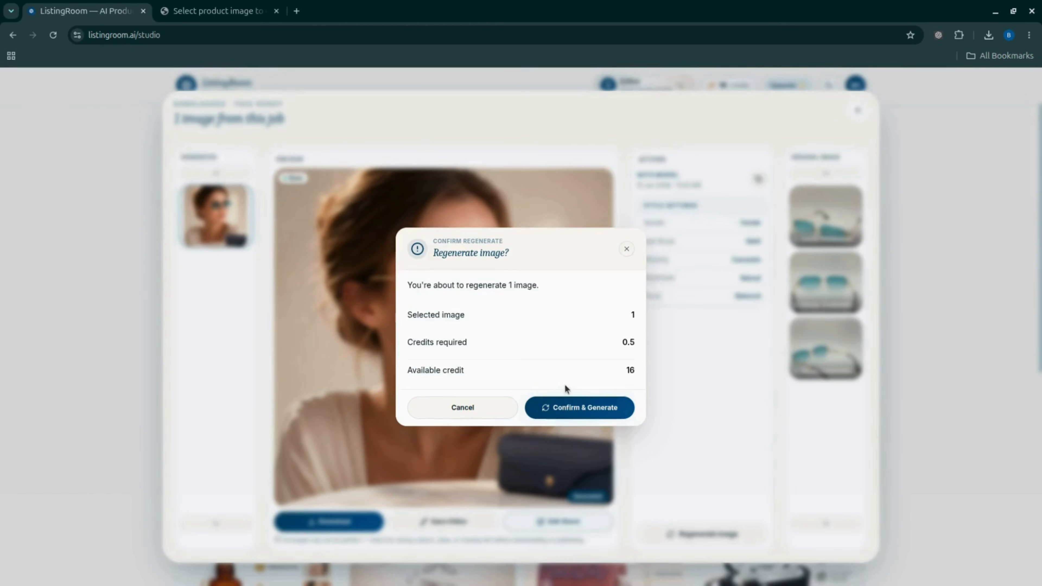
click(570, 414)
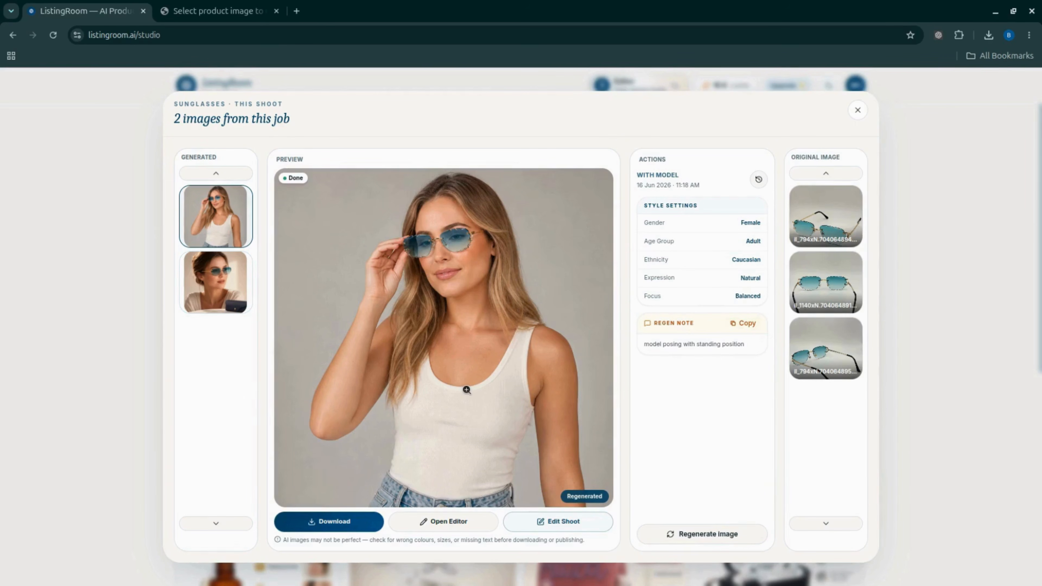
click(467, 392)
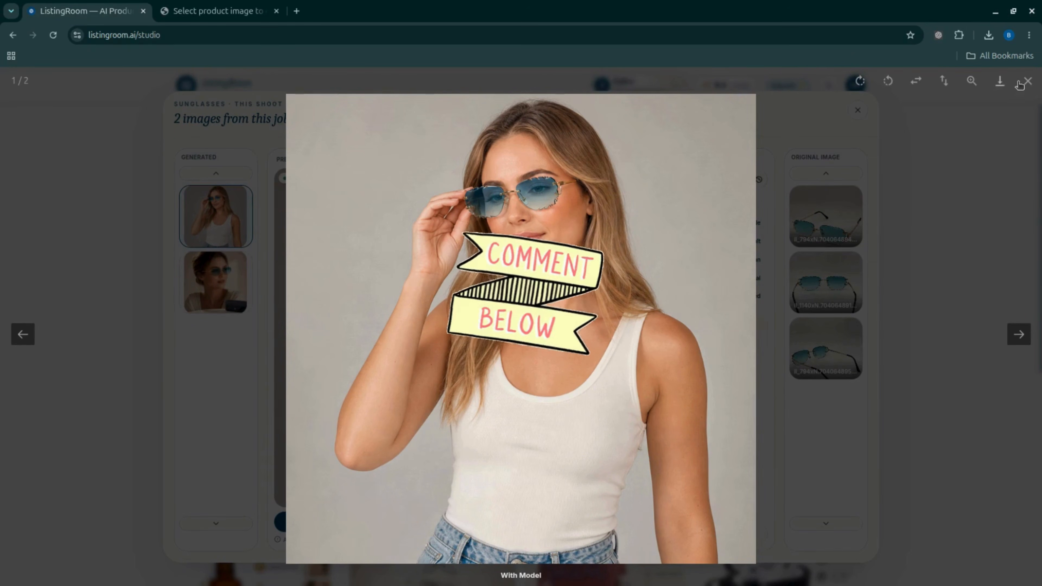
click(1026, 79)
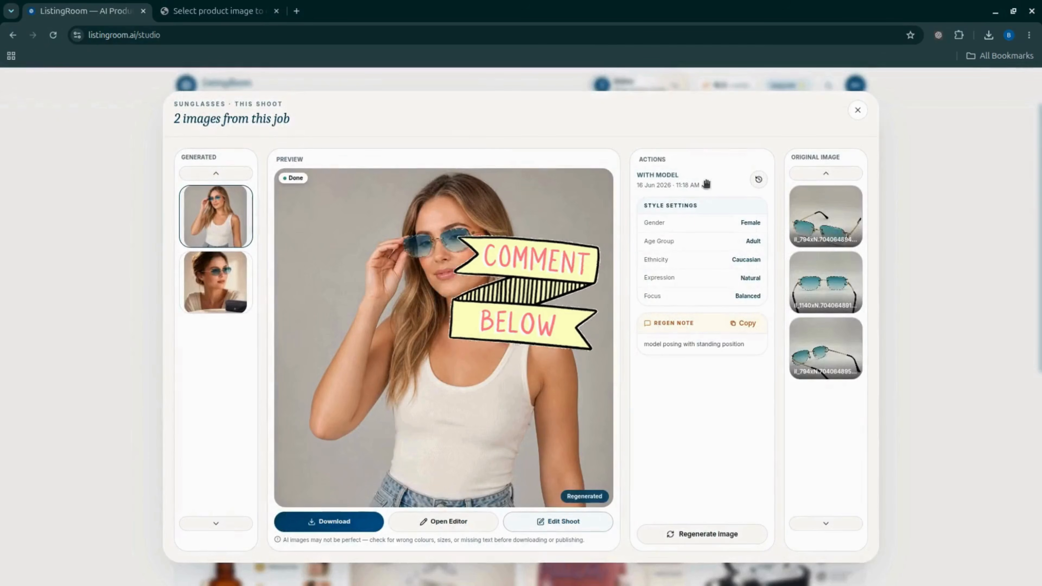